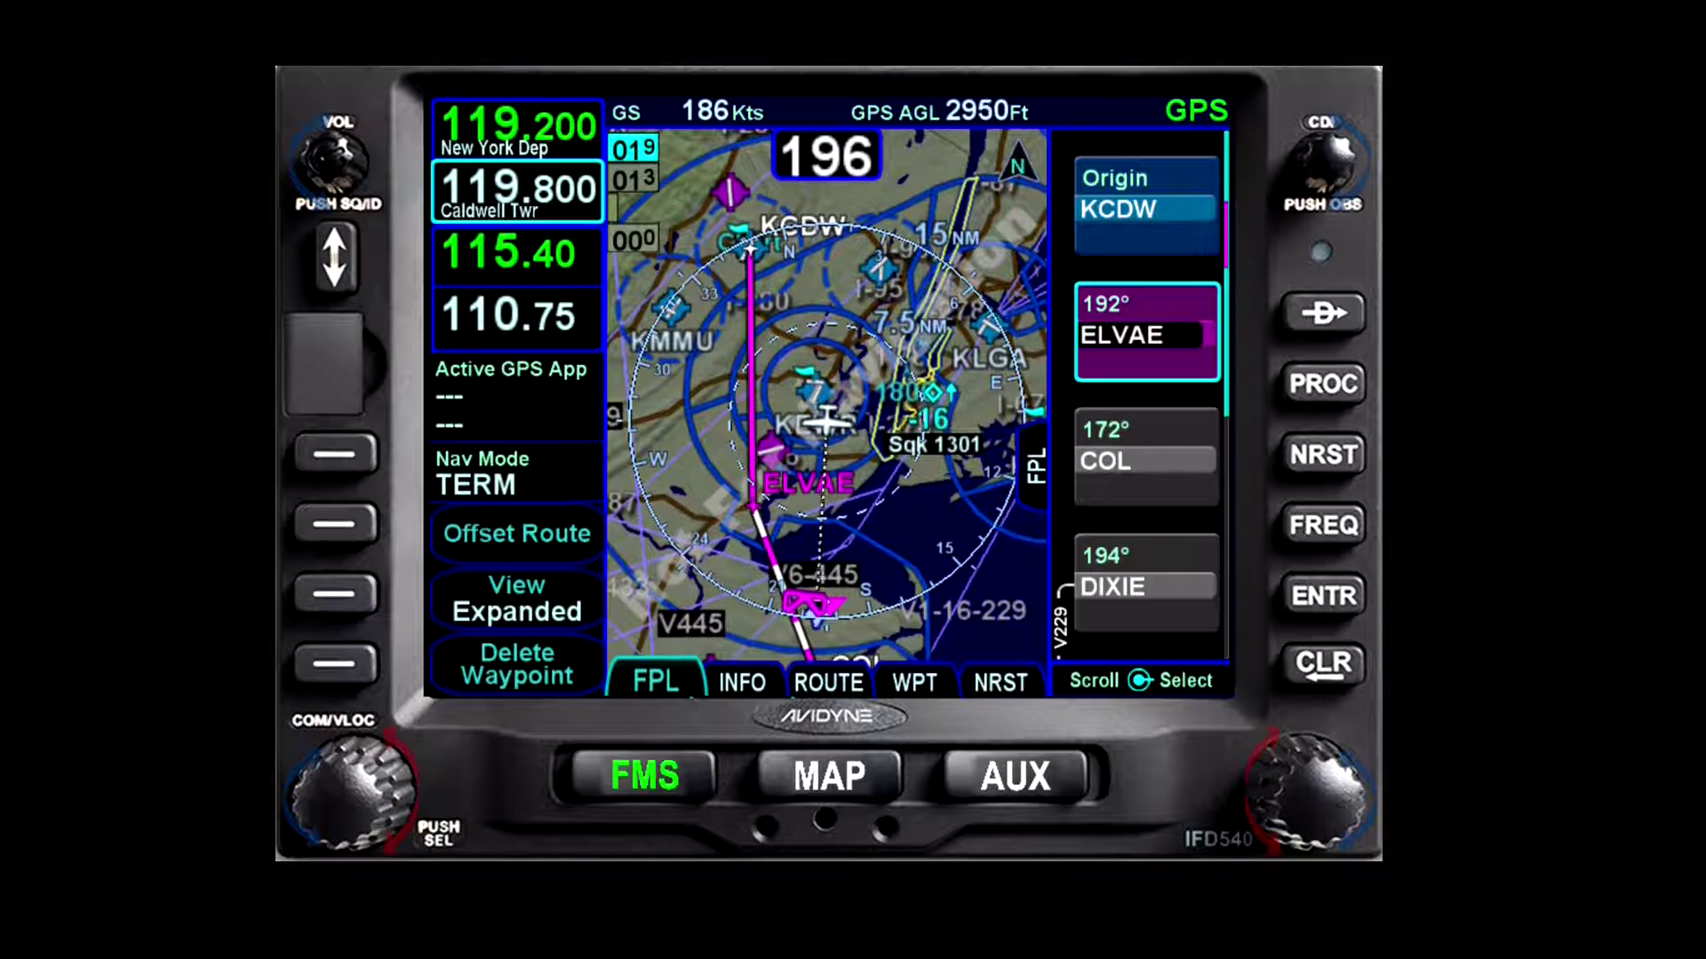
- Go direct to COL from the flight plan, then switch to OBS mode showing a 194° course
click(1146, 458)
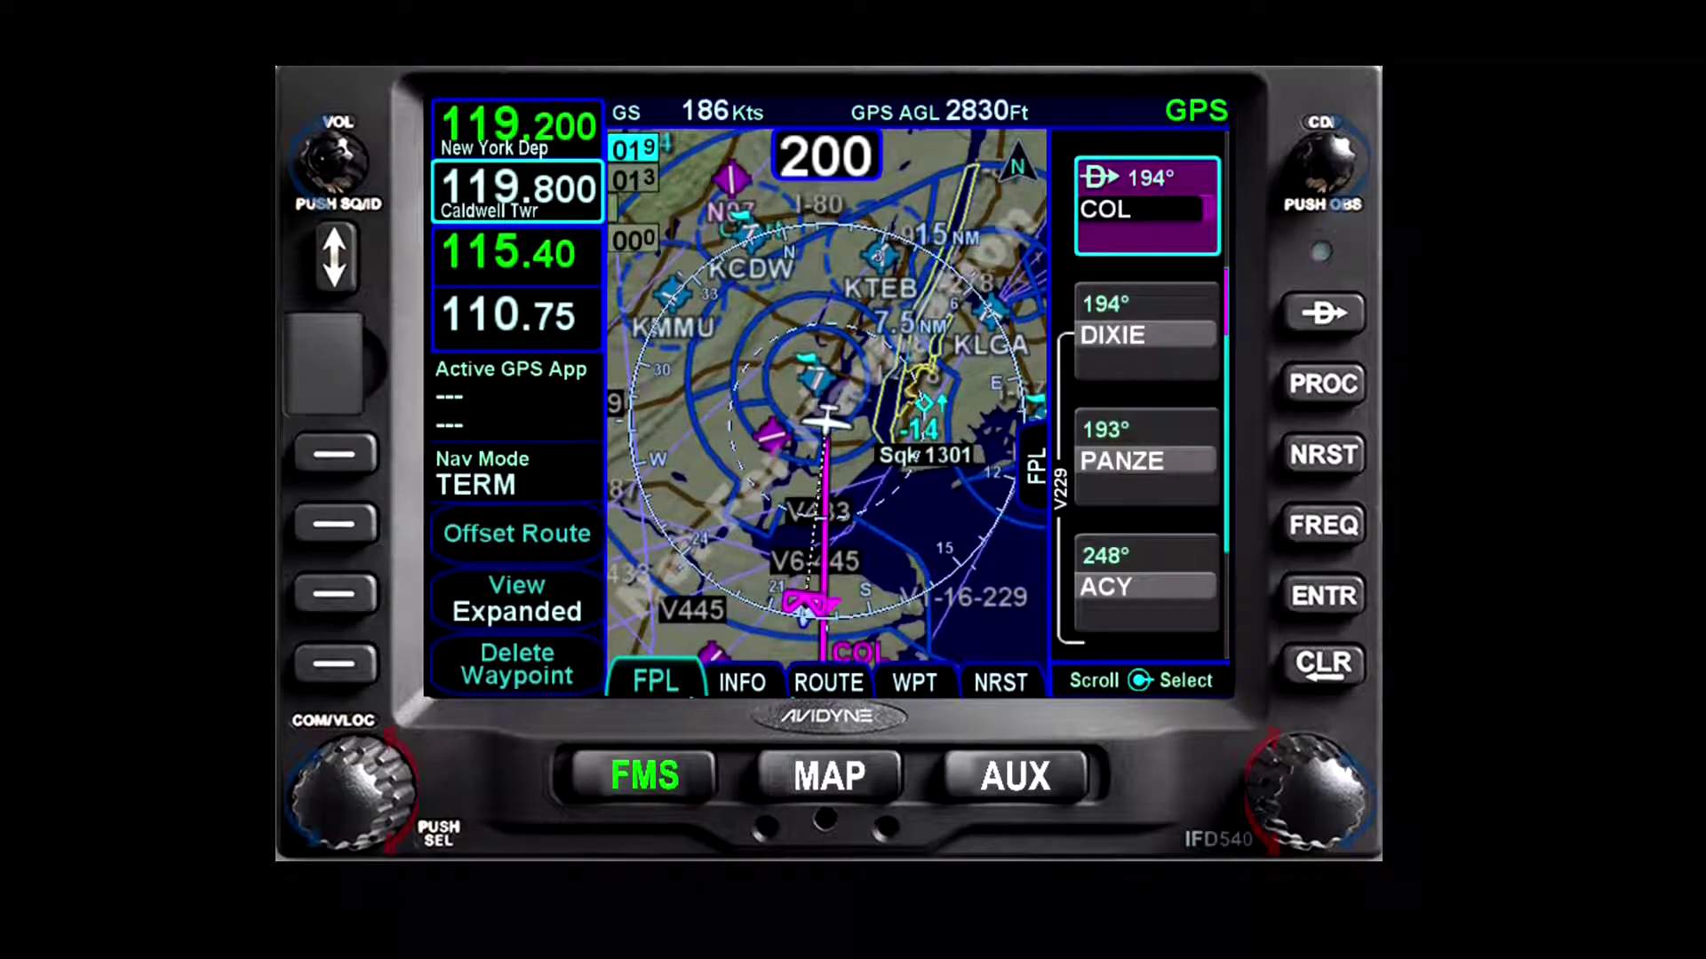
click(1326, 165)
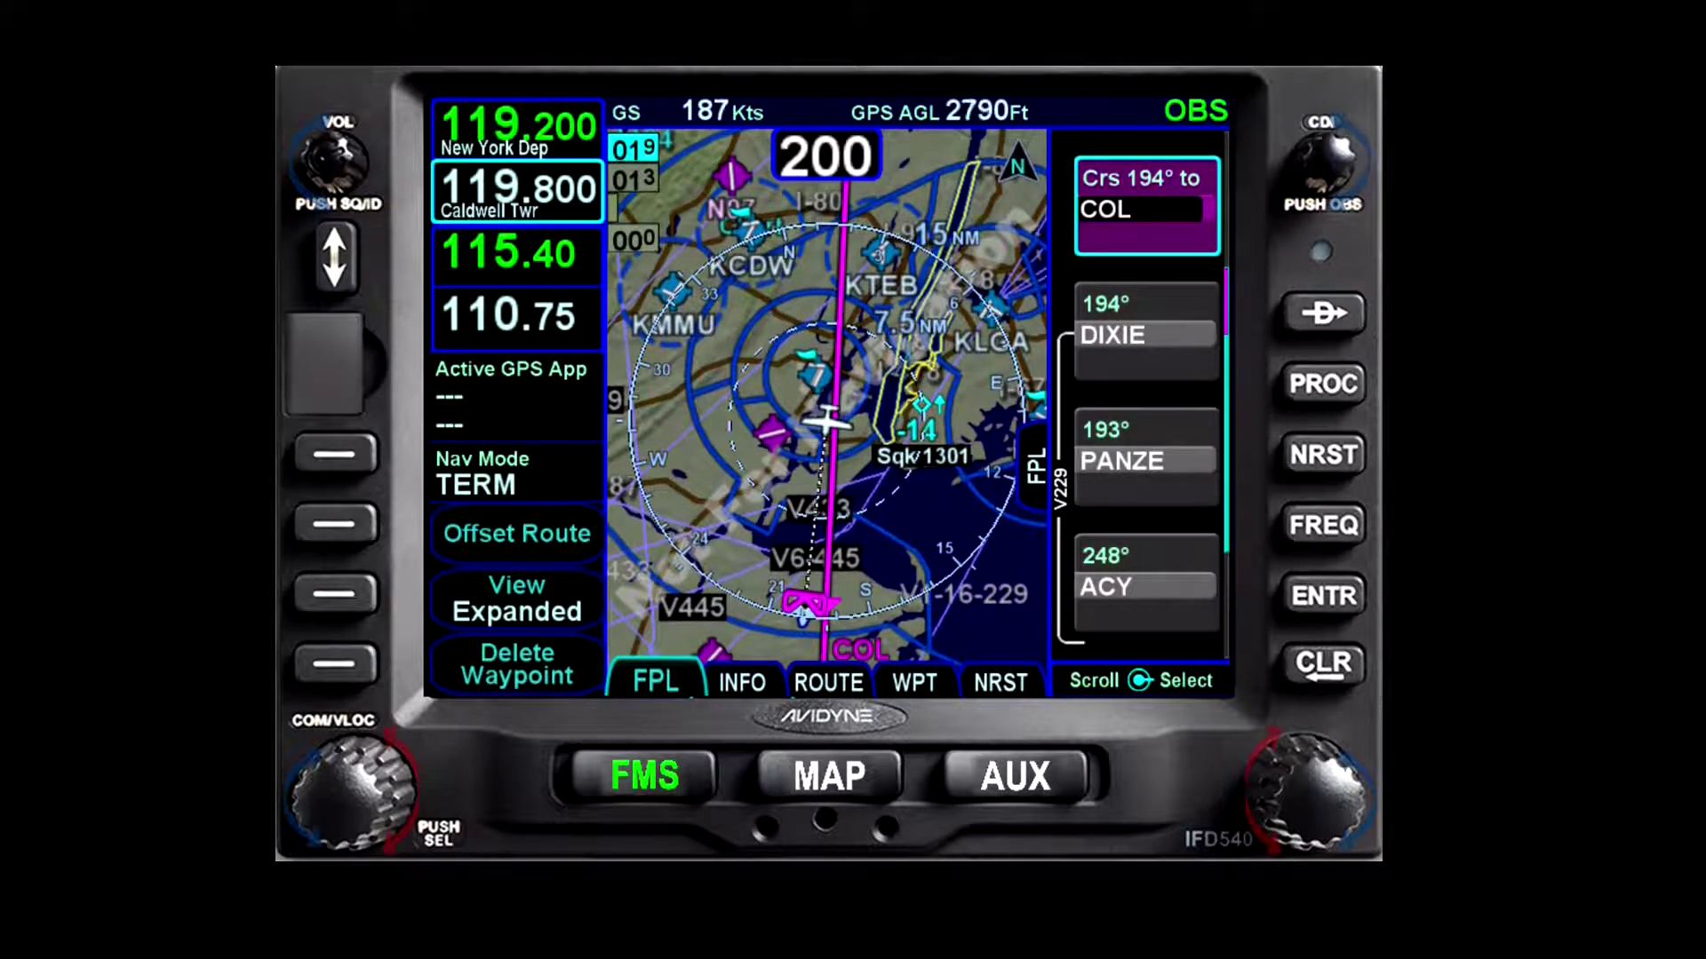
- Turn the OBS course to COL down from 194° to 170°
scroll(1325, 165, down, 15)
scroll(1326, 164, down, 9)
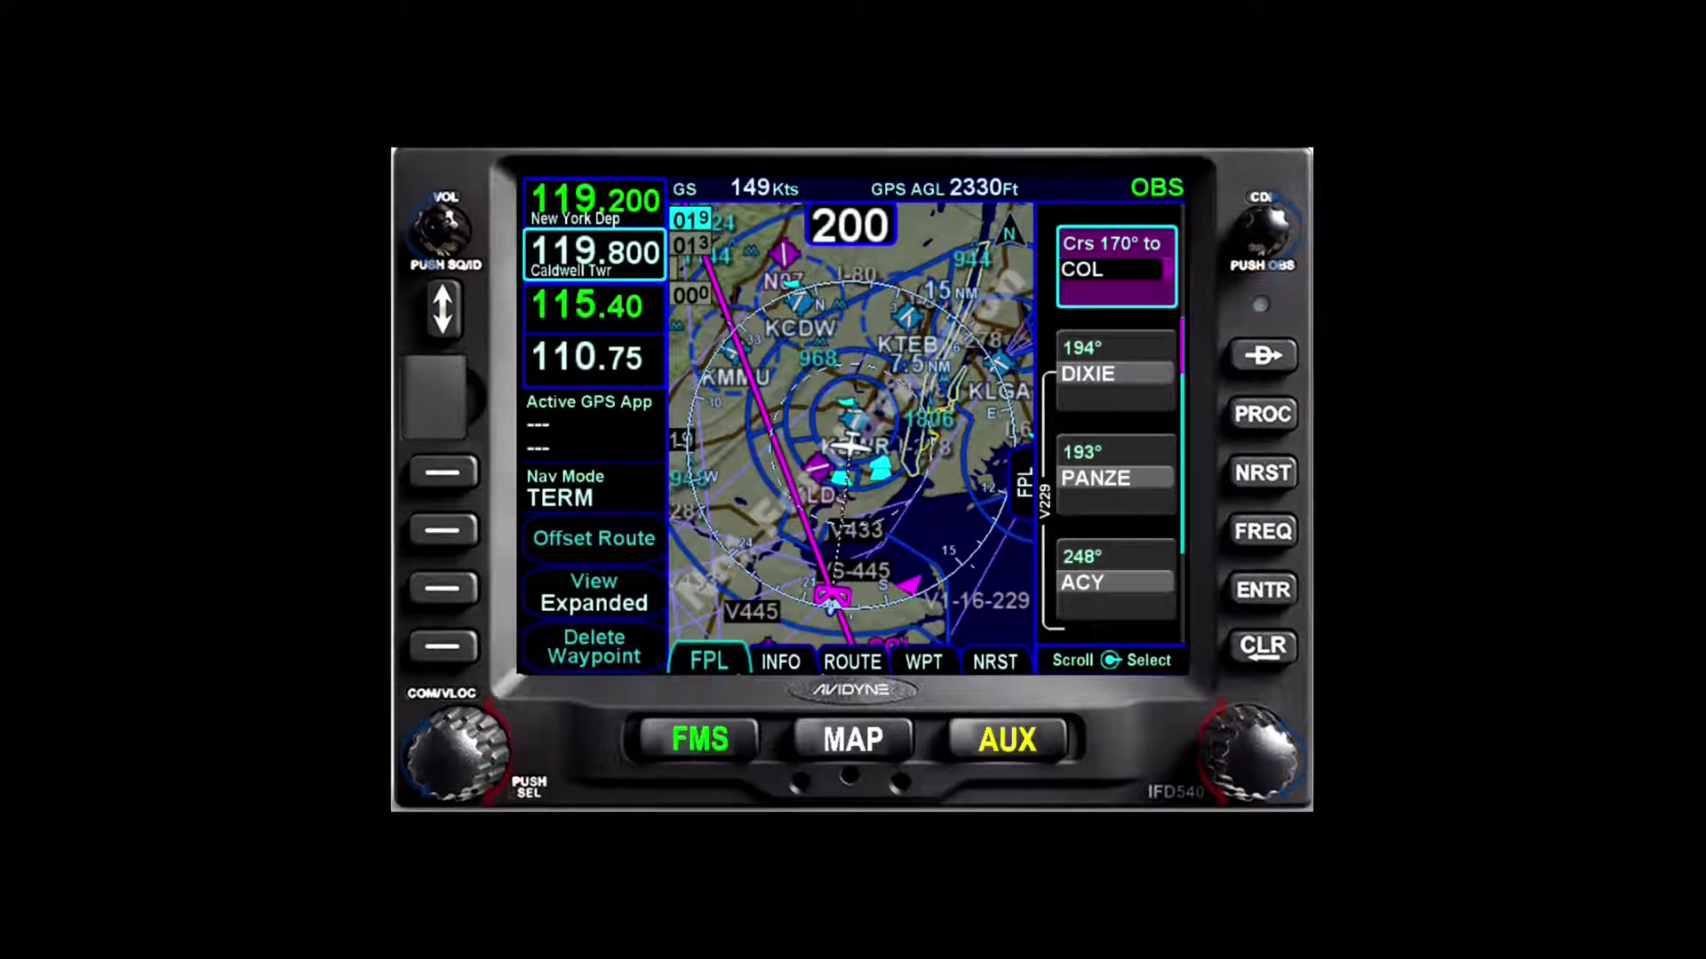
- Exit OBS mode so GPS navigation resumes with ELVAE at 192° active
click(1265, 231)
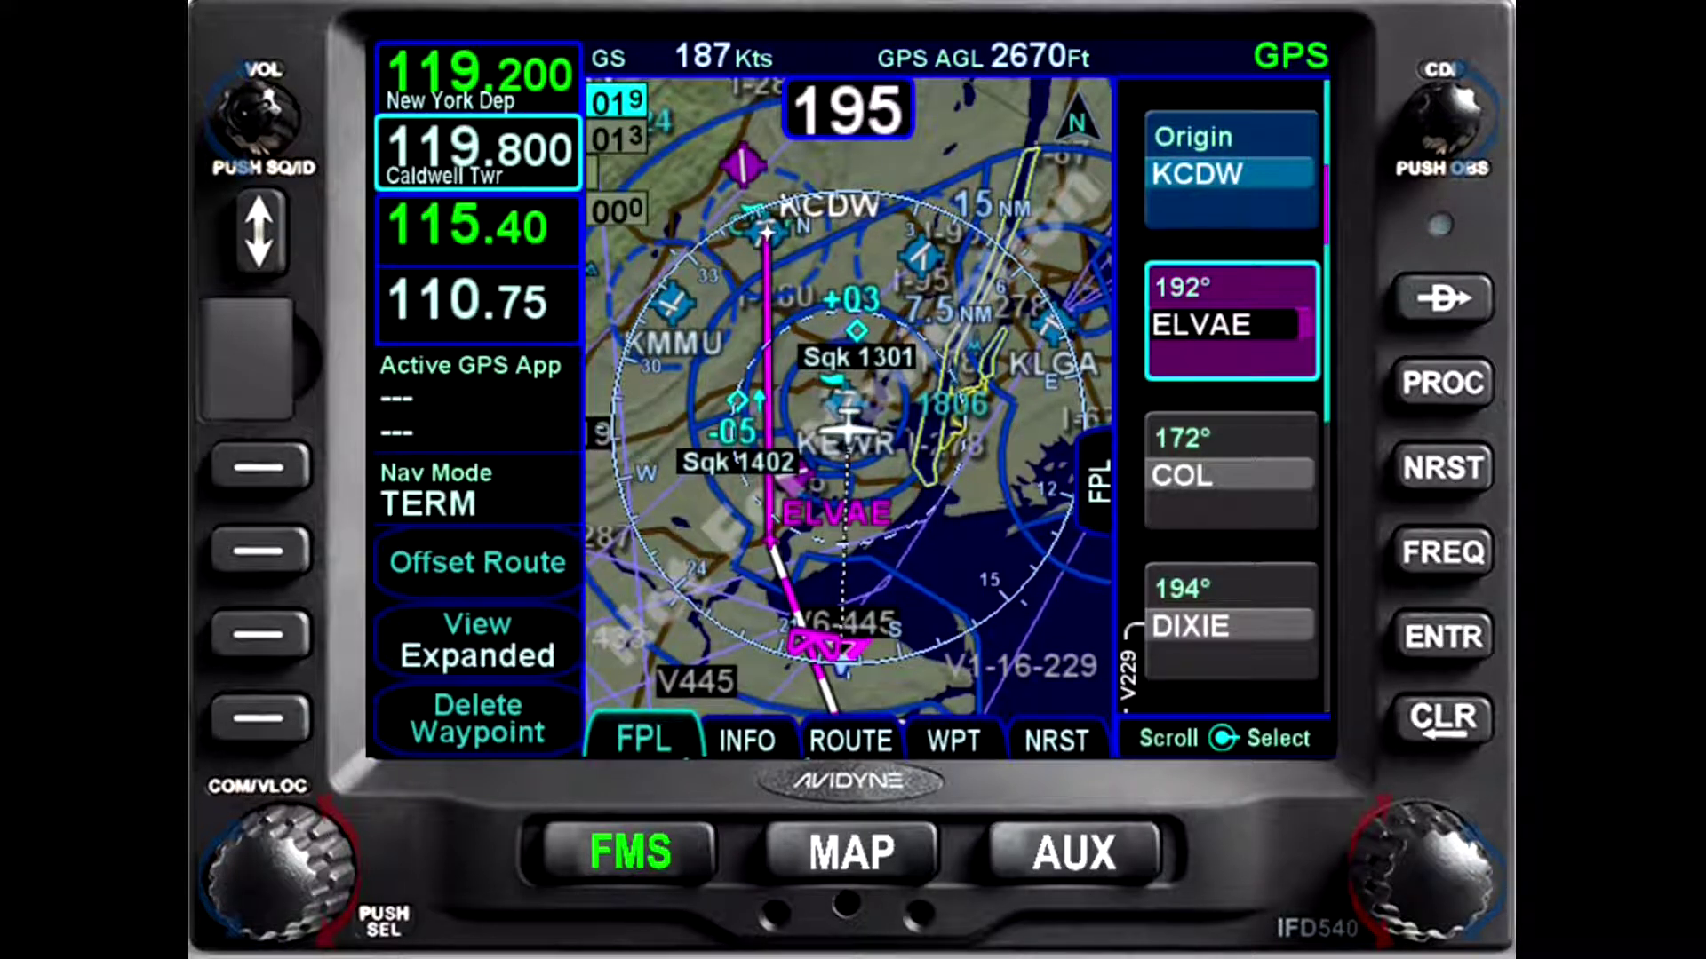
- Select COL in the flight plan list and confirm activating its leg
click(1231, 470)
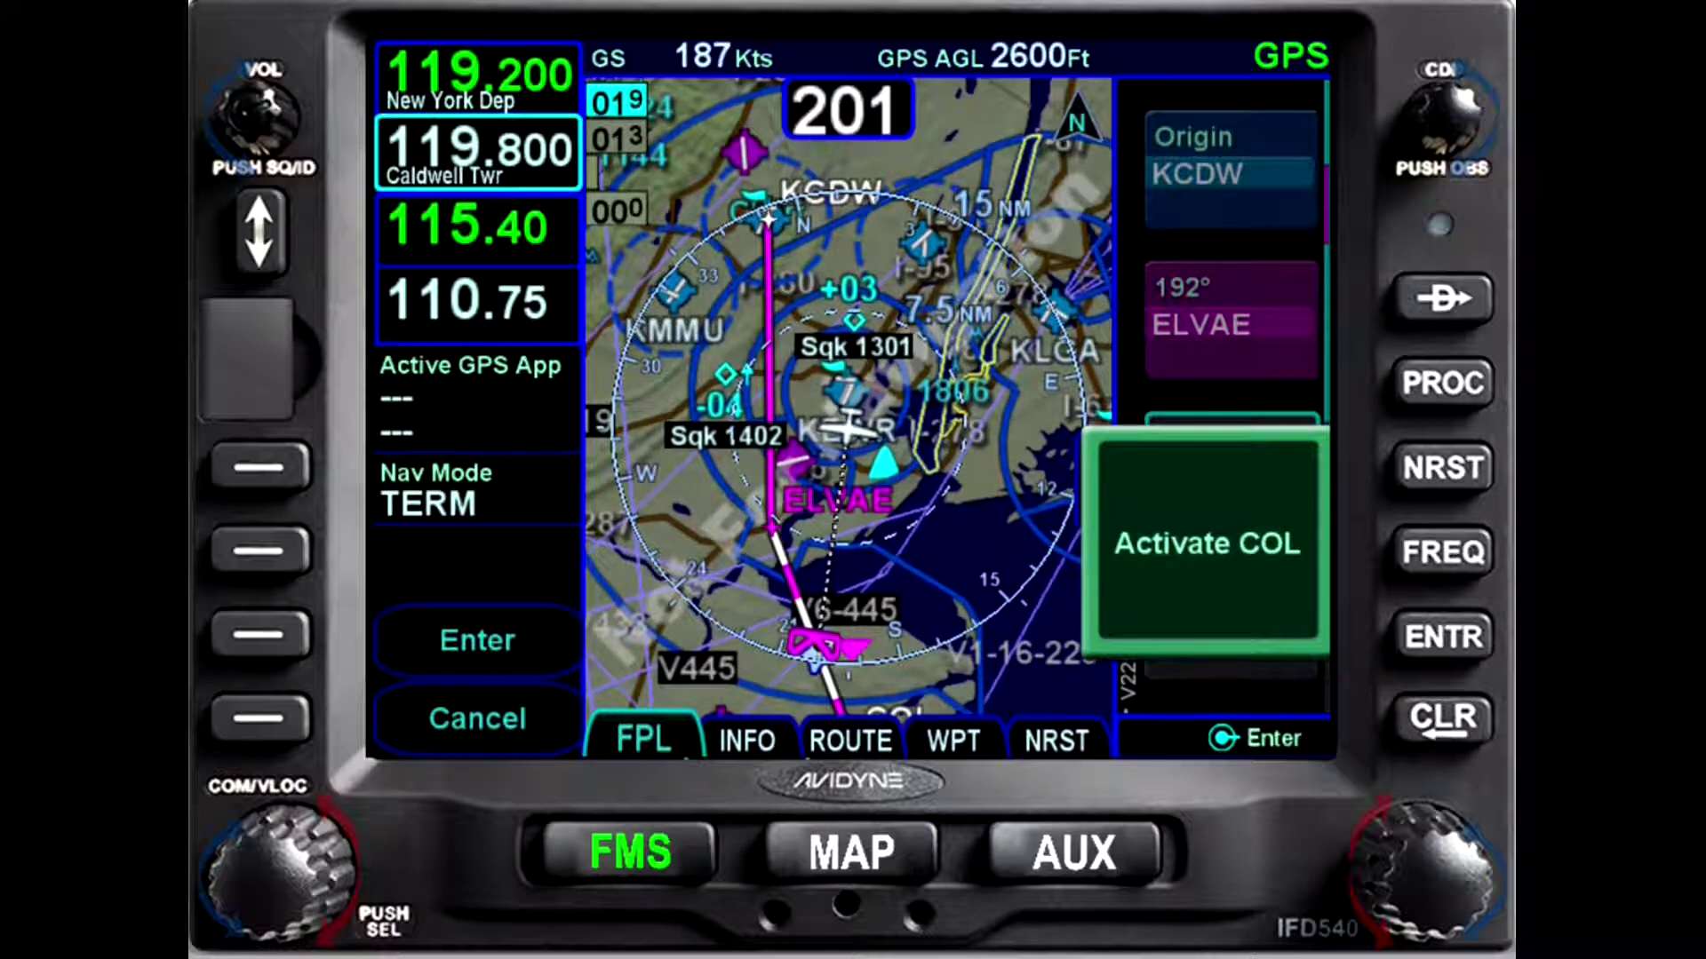
key(Return)
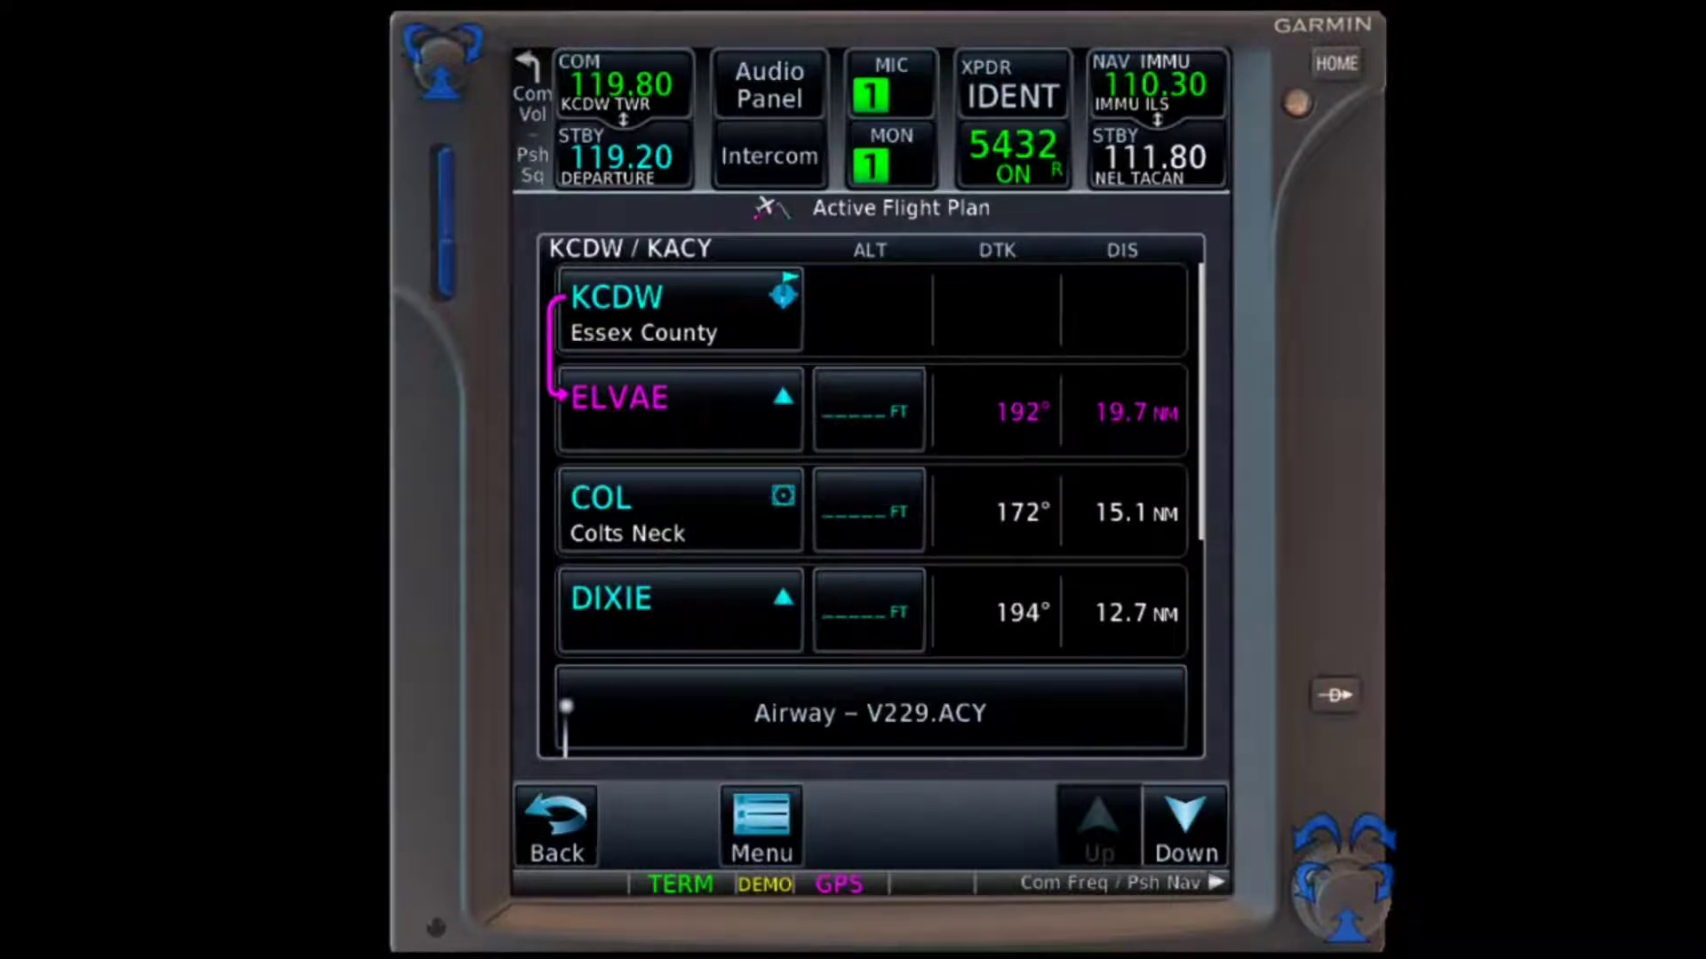
- Go direct to COL from the flight plan waypoints, 21.1 NM on a 192° course
click(1187, 829)
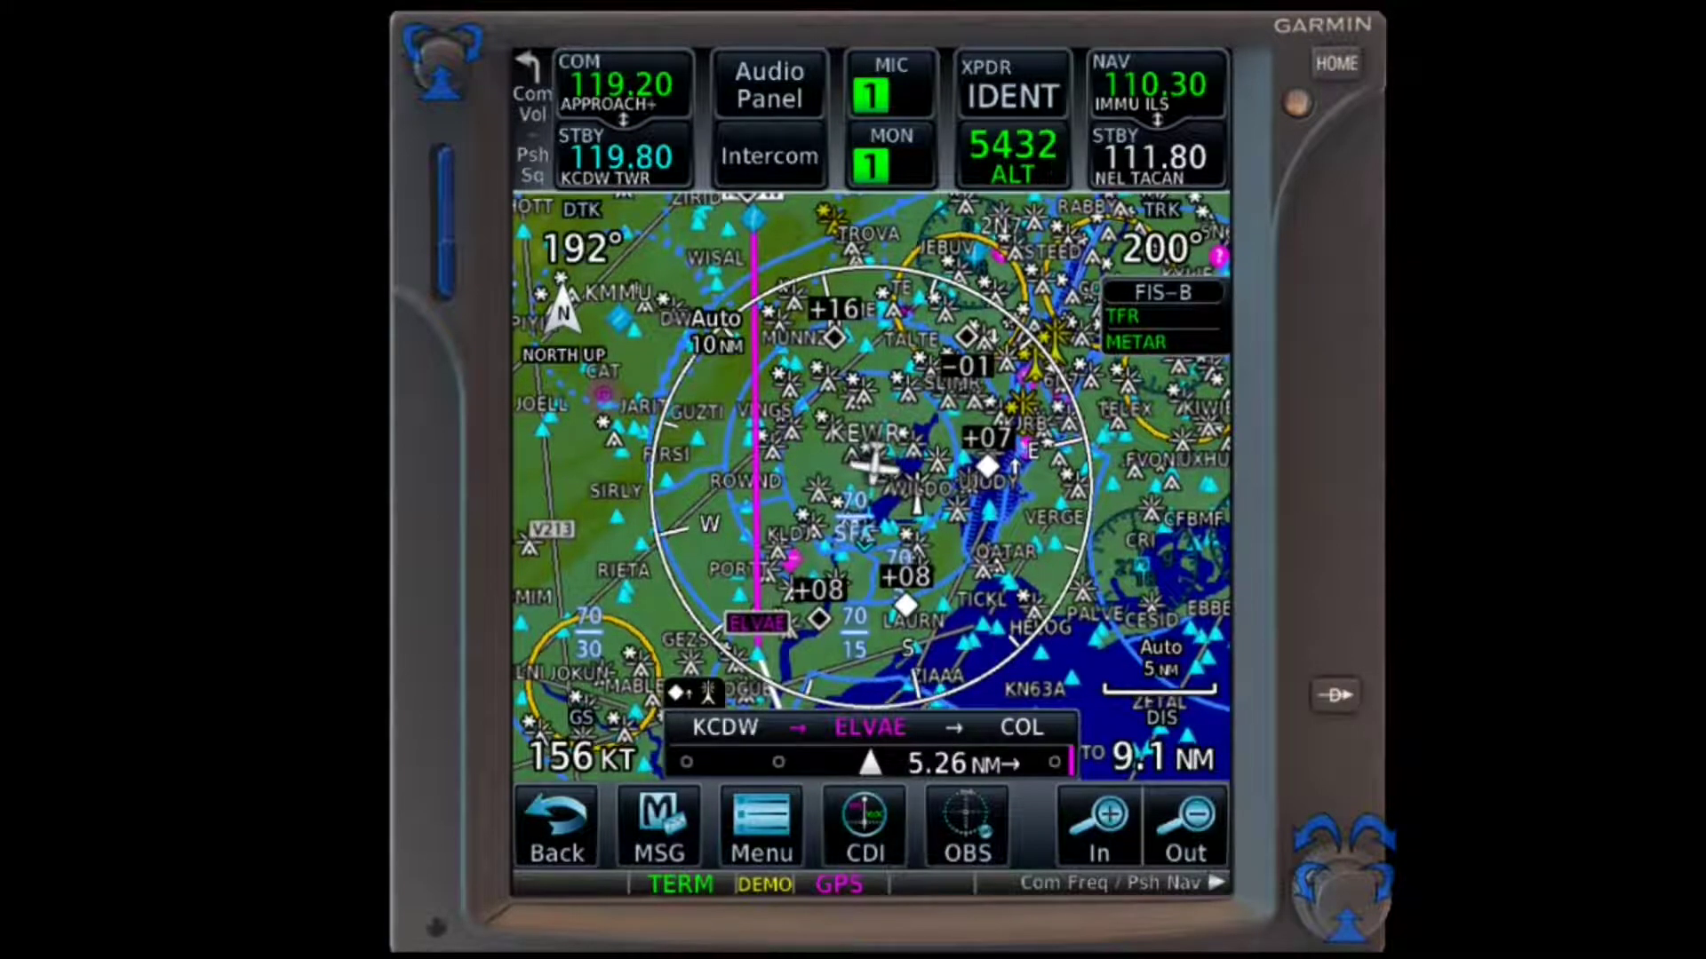
click(1336, 694)
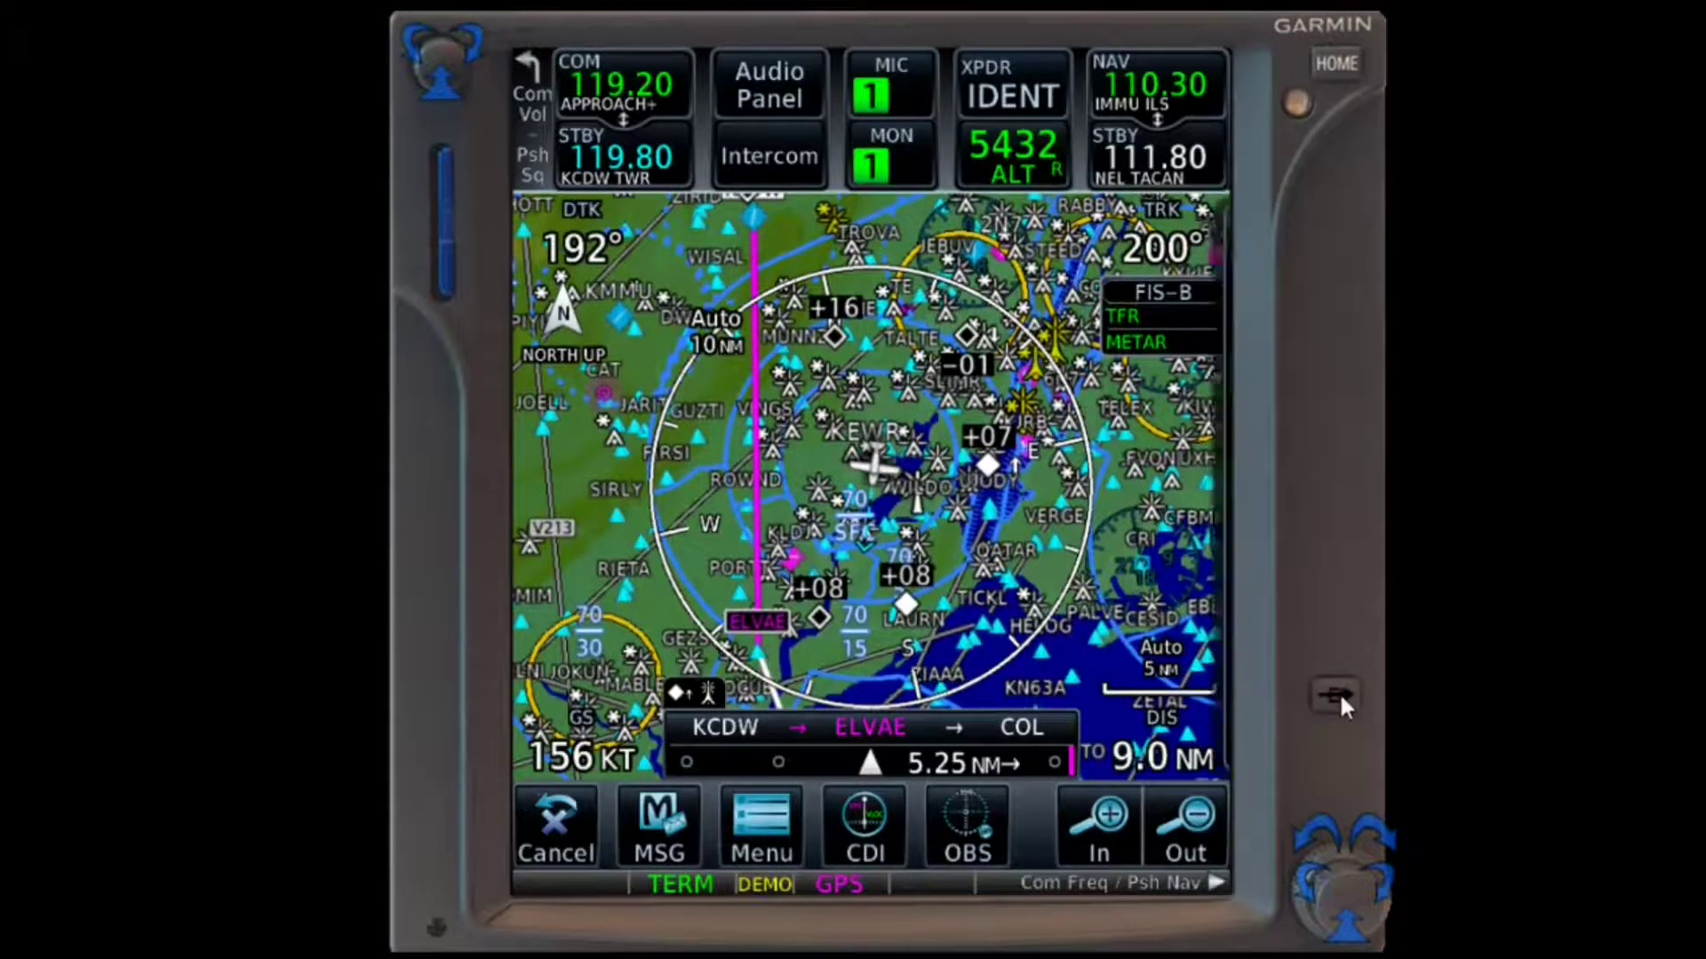
click(1039, 275)
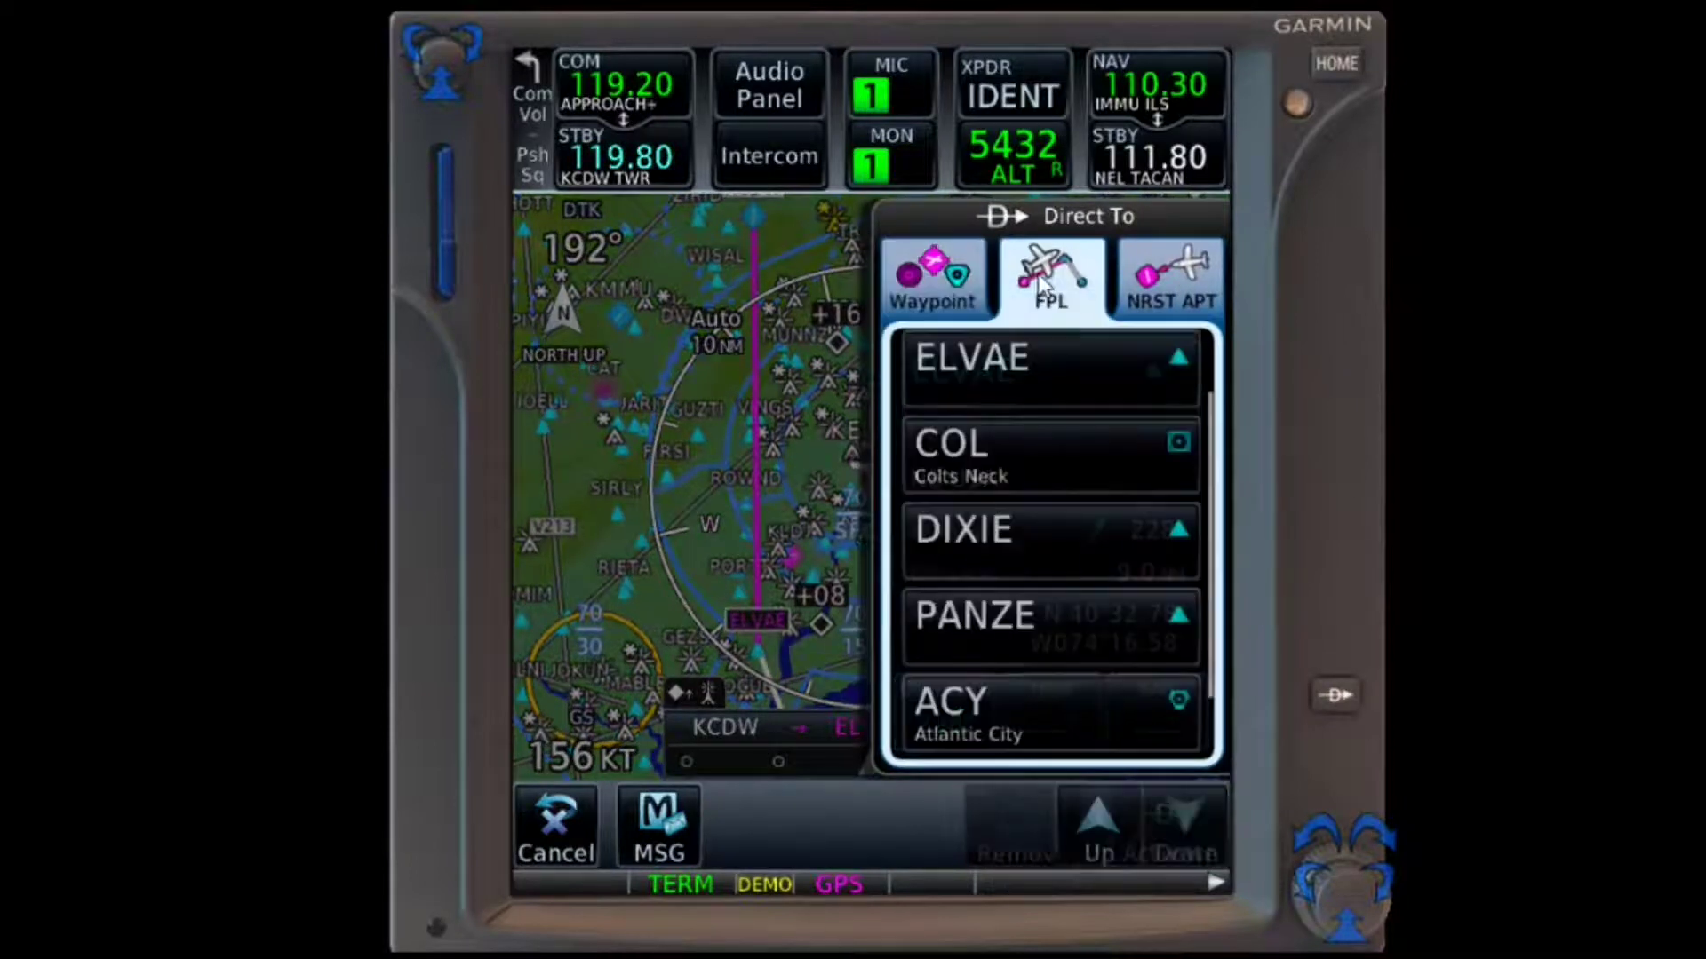
click(1009, 461)
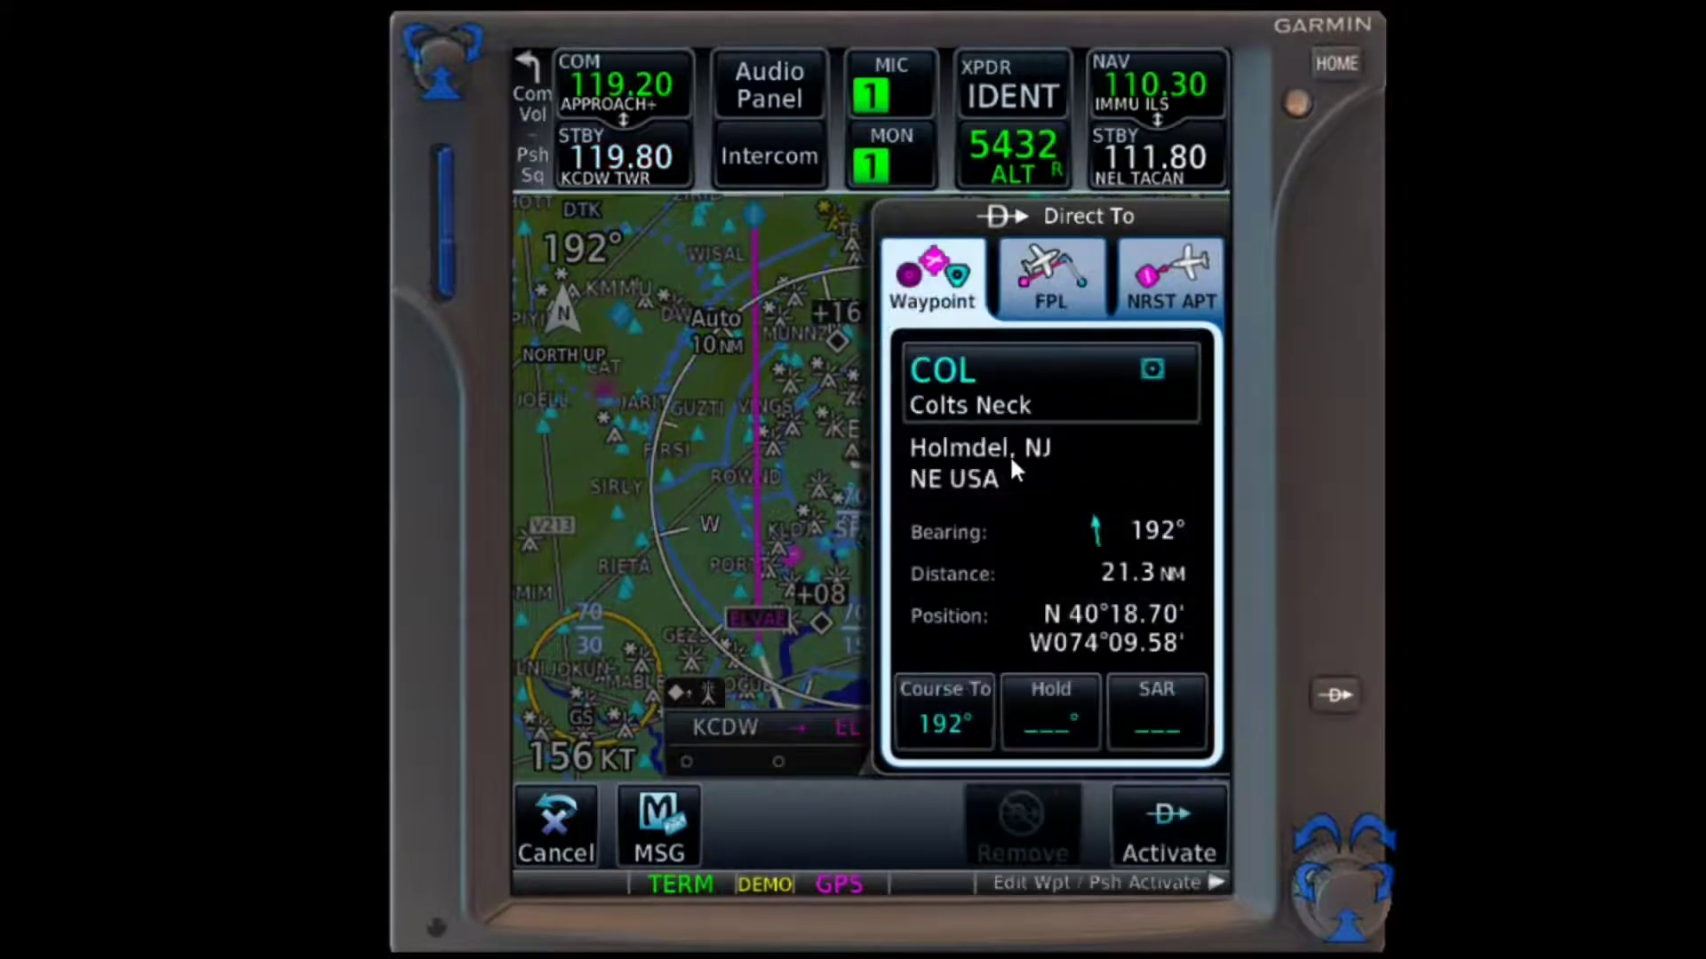
click(1179, 829)
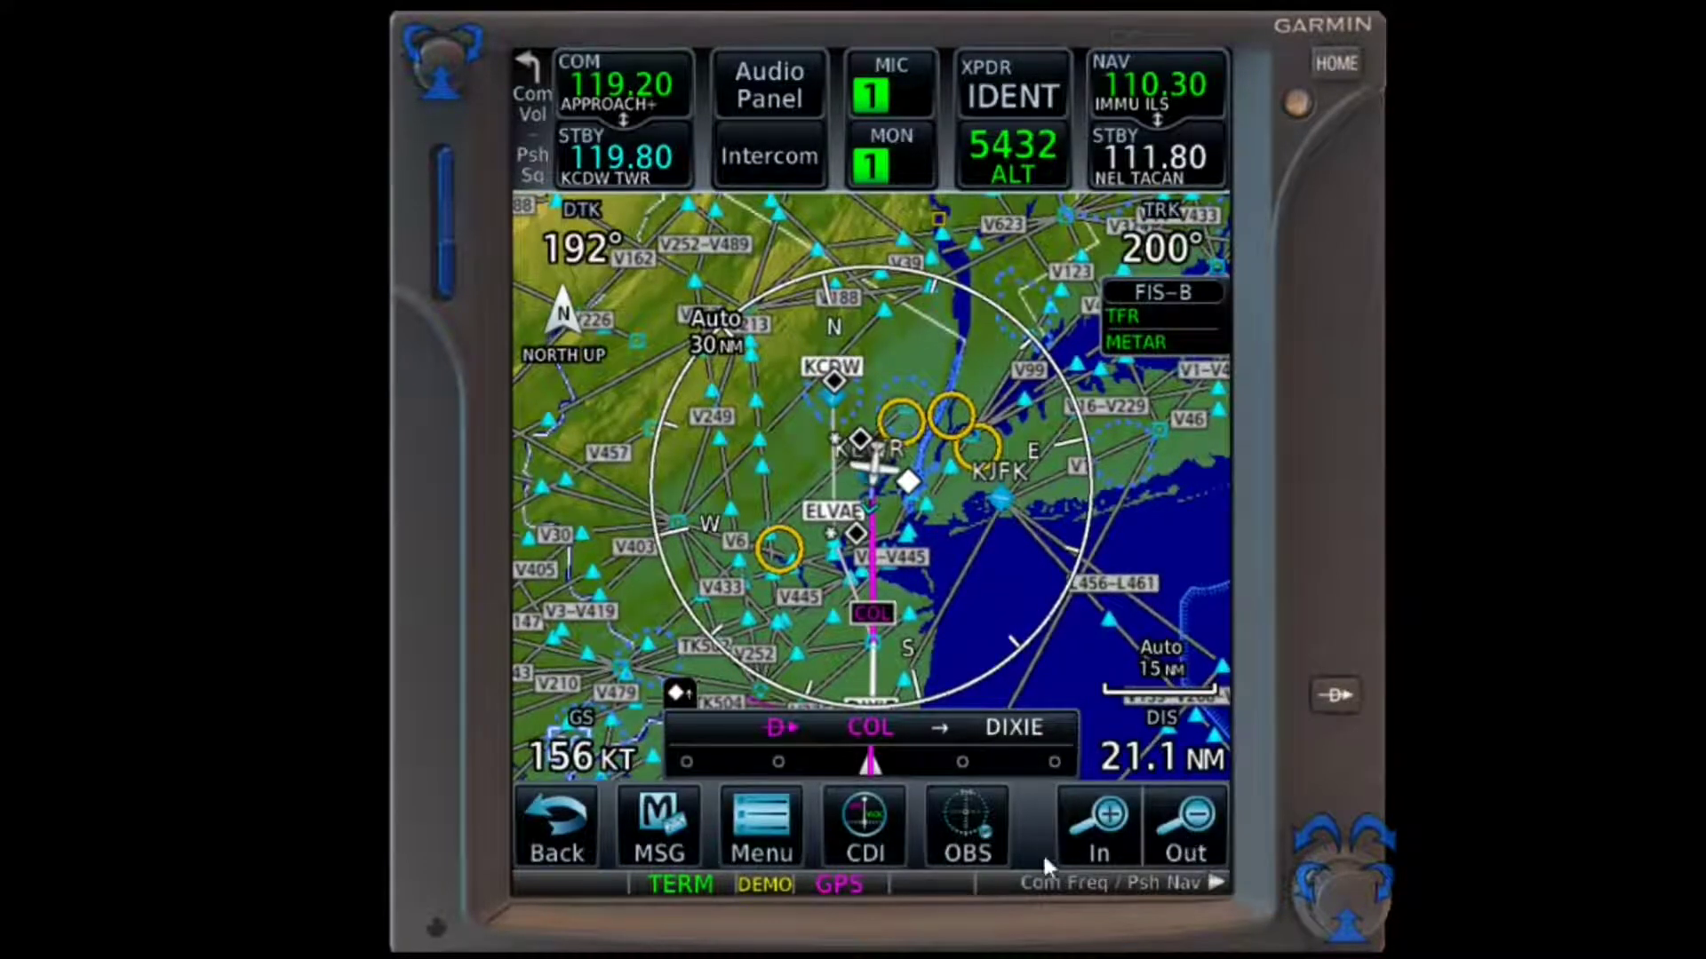
- Enter and confirm a 170° OBS course to COL, then zoom the map out
click(965, 835)
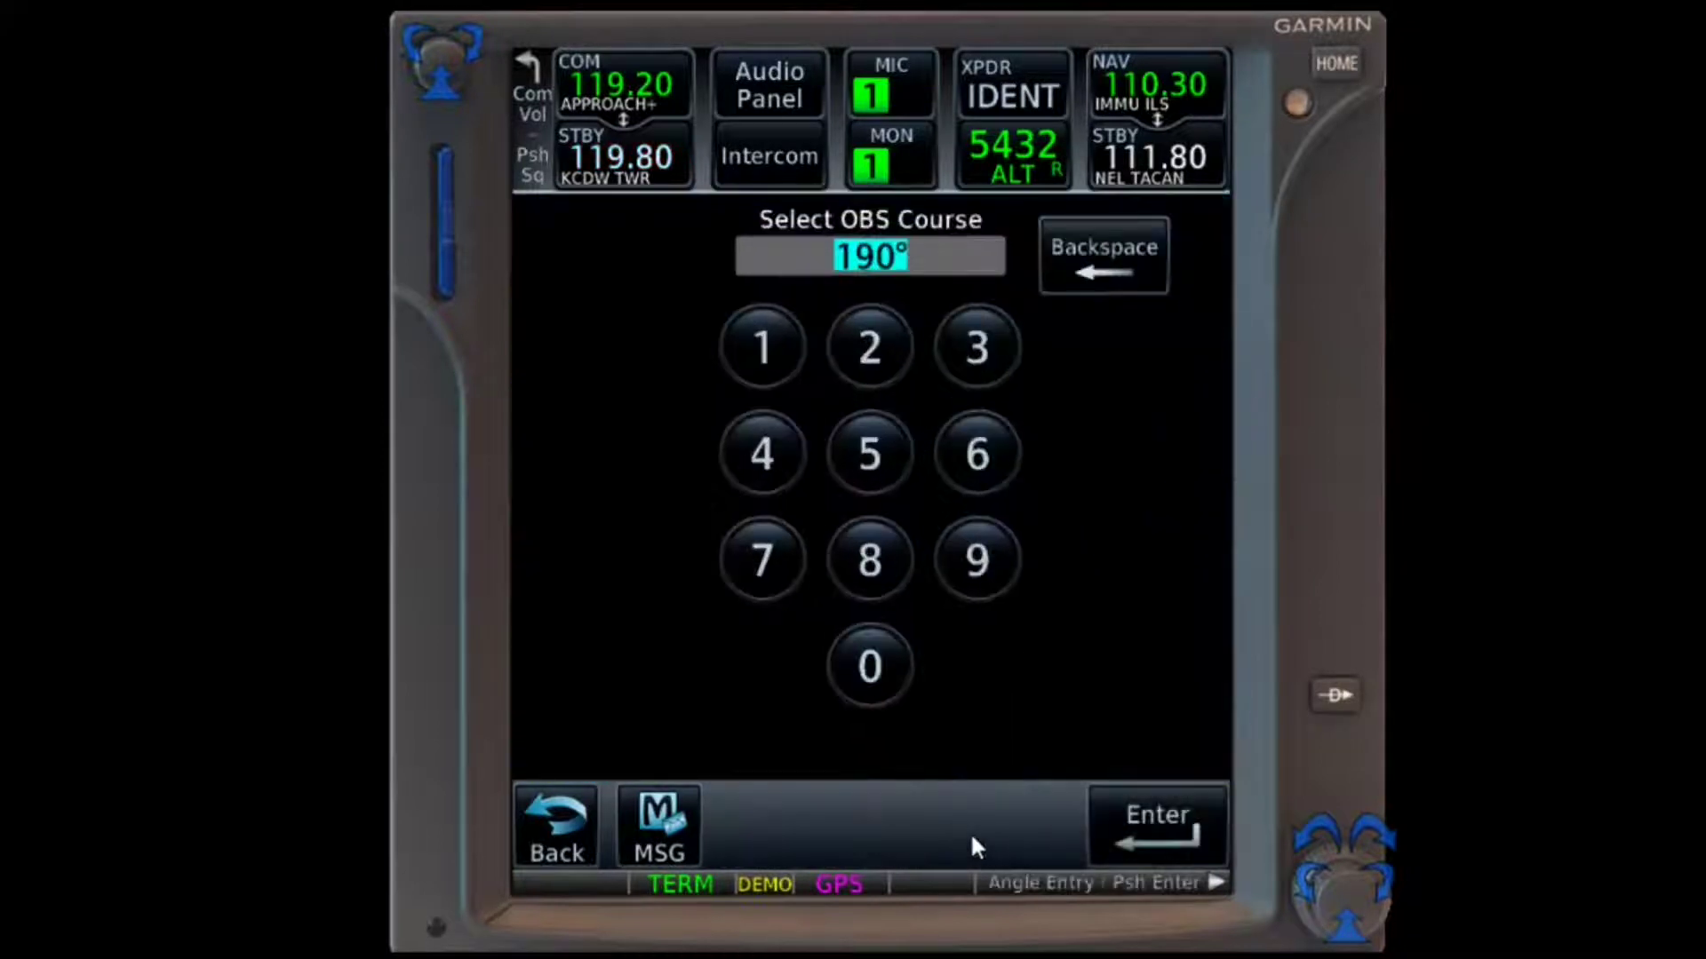
click(767, 348)
click(762, 553)
click(856, 653)
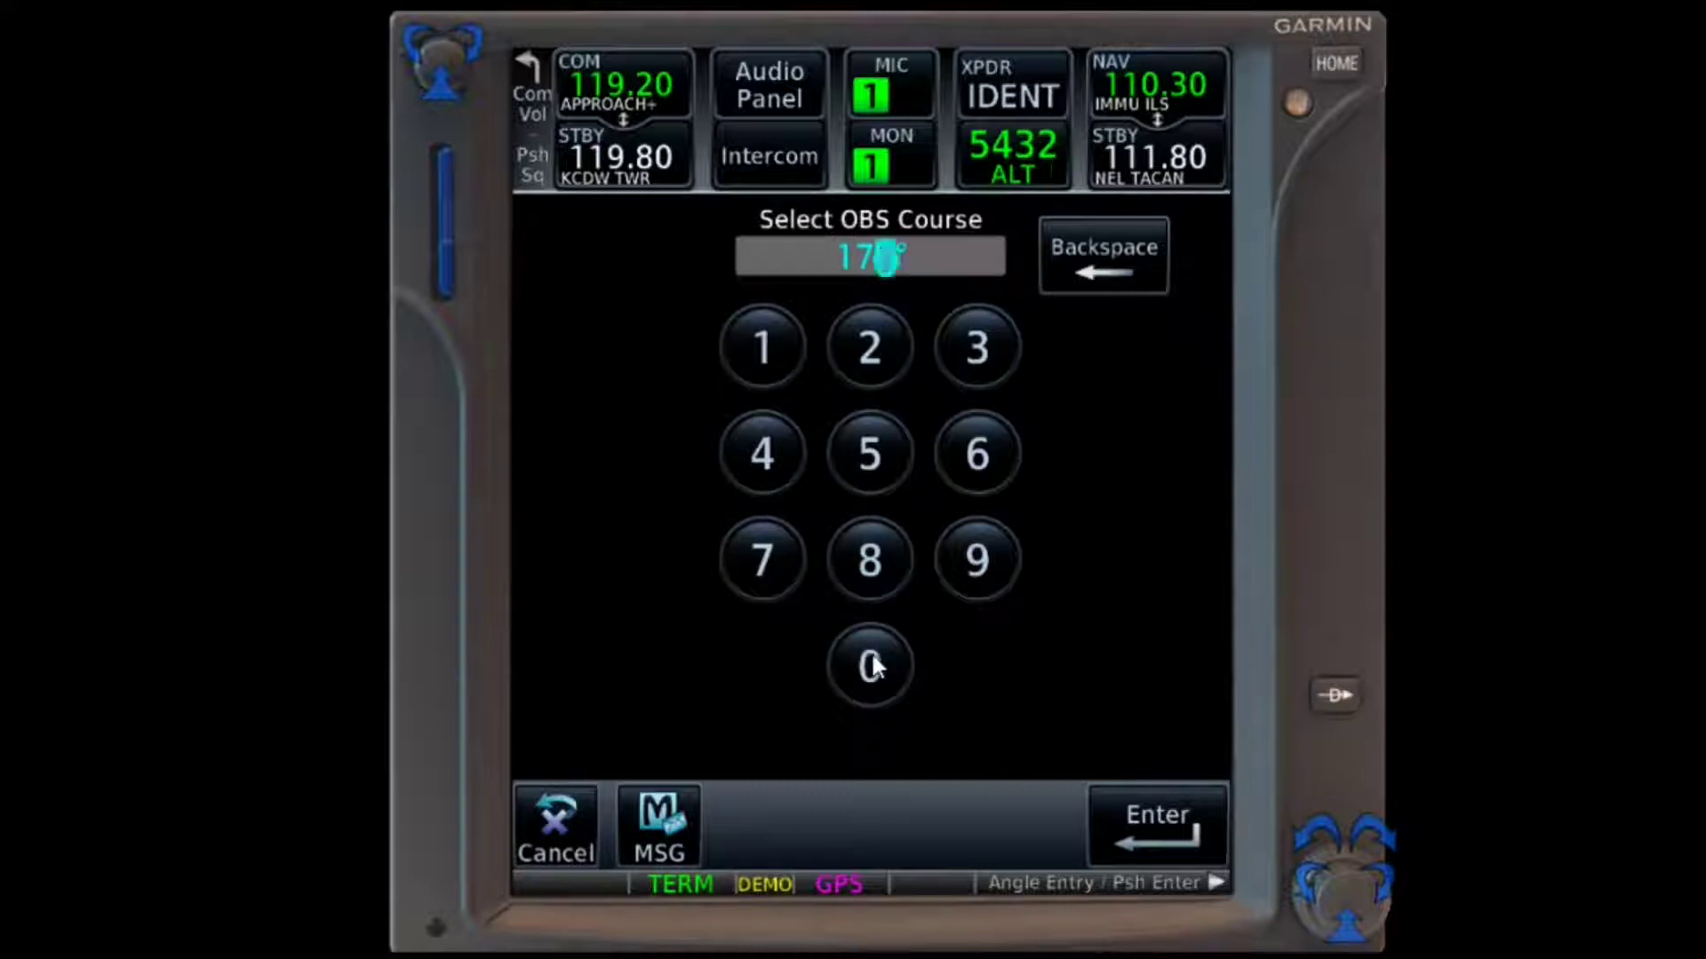
click(1169, 839)
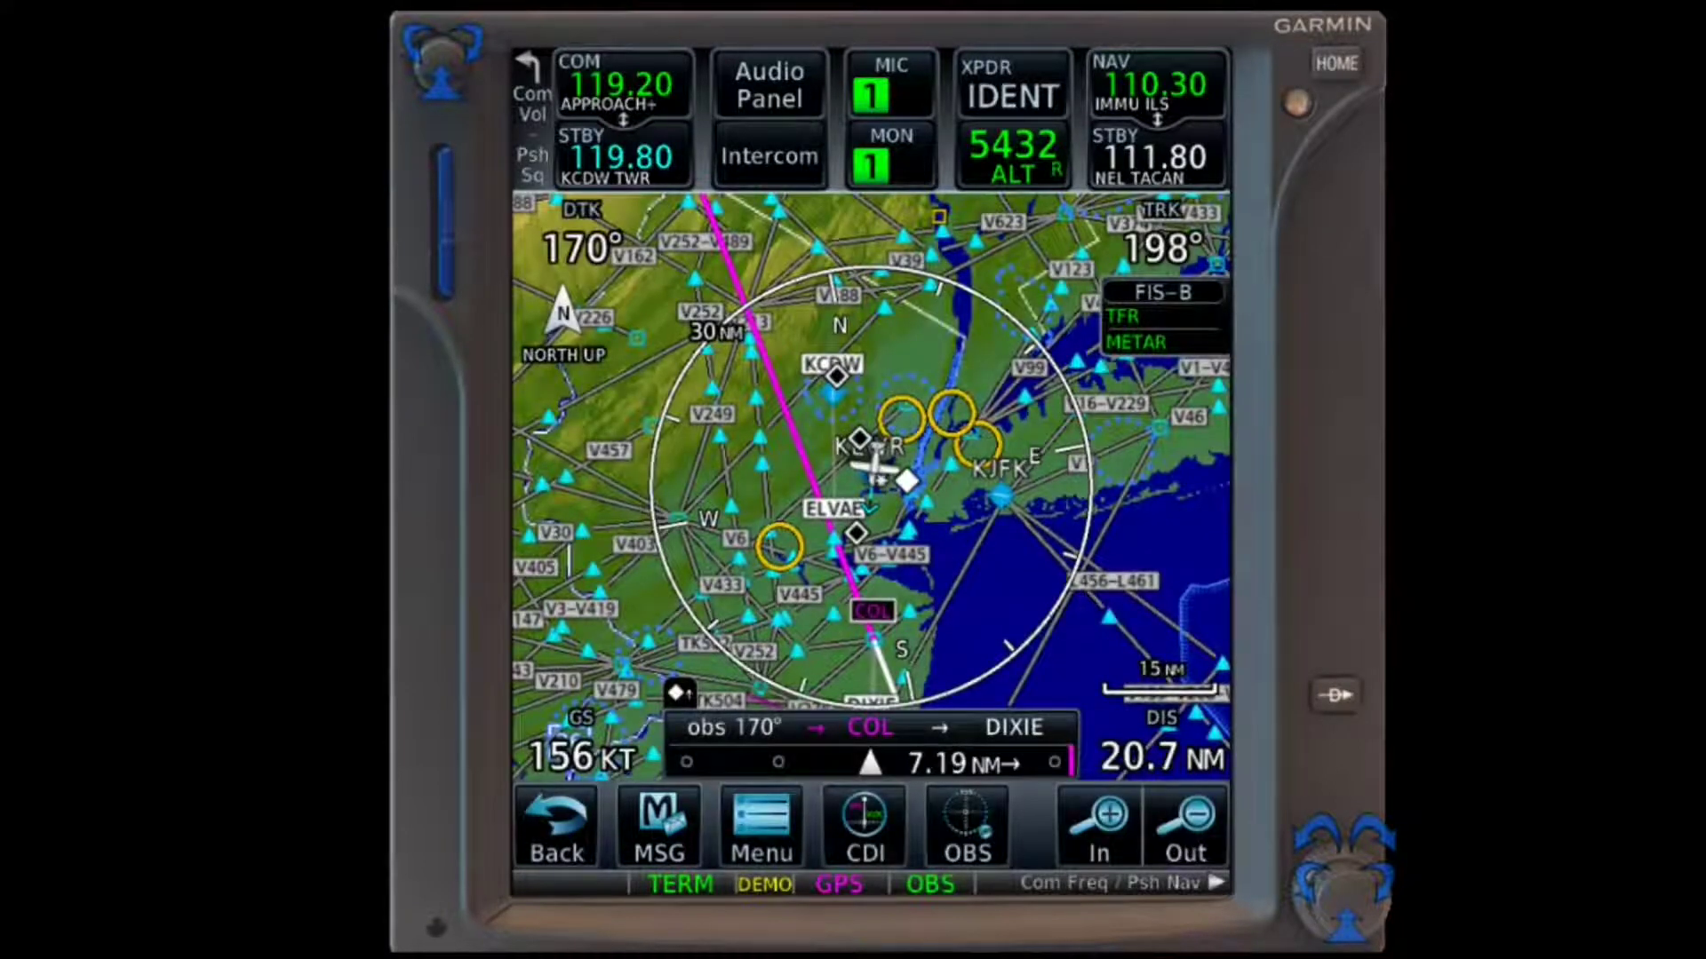
click(1190, 844)
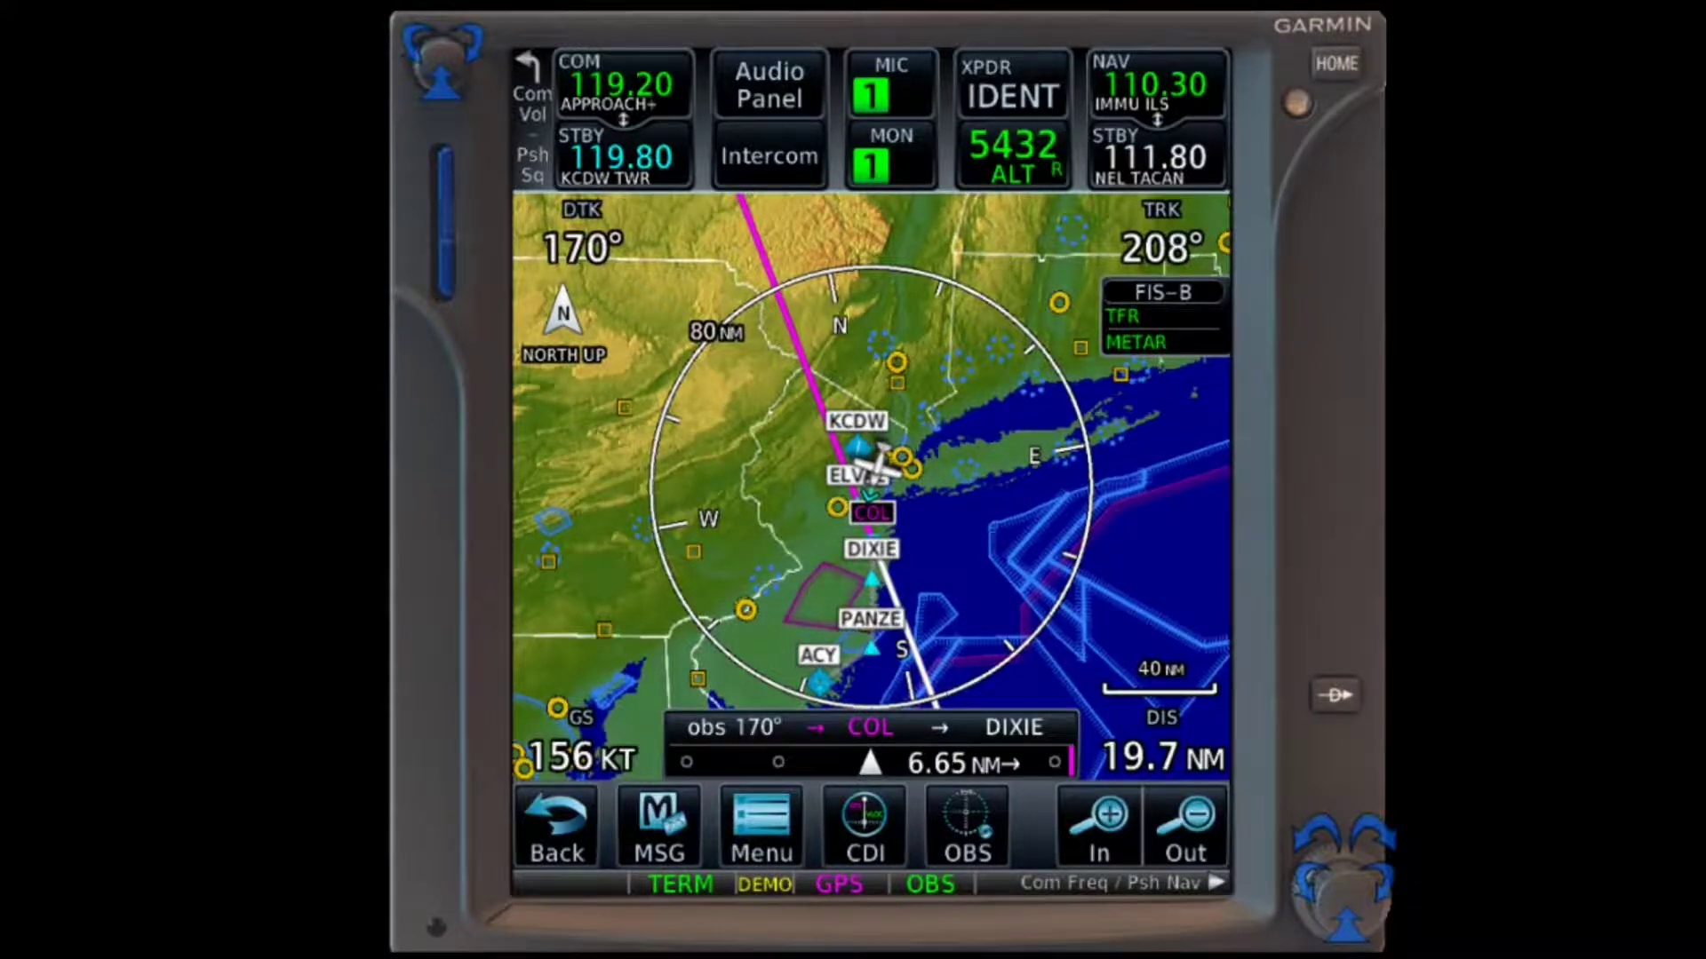
- Turn off OBS mode and zoom the map out to a wider range
click(964, 827)
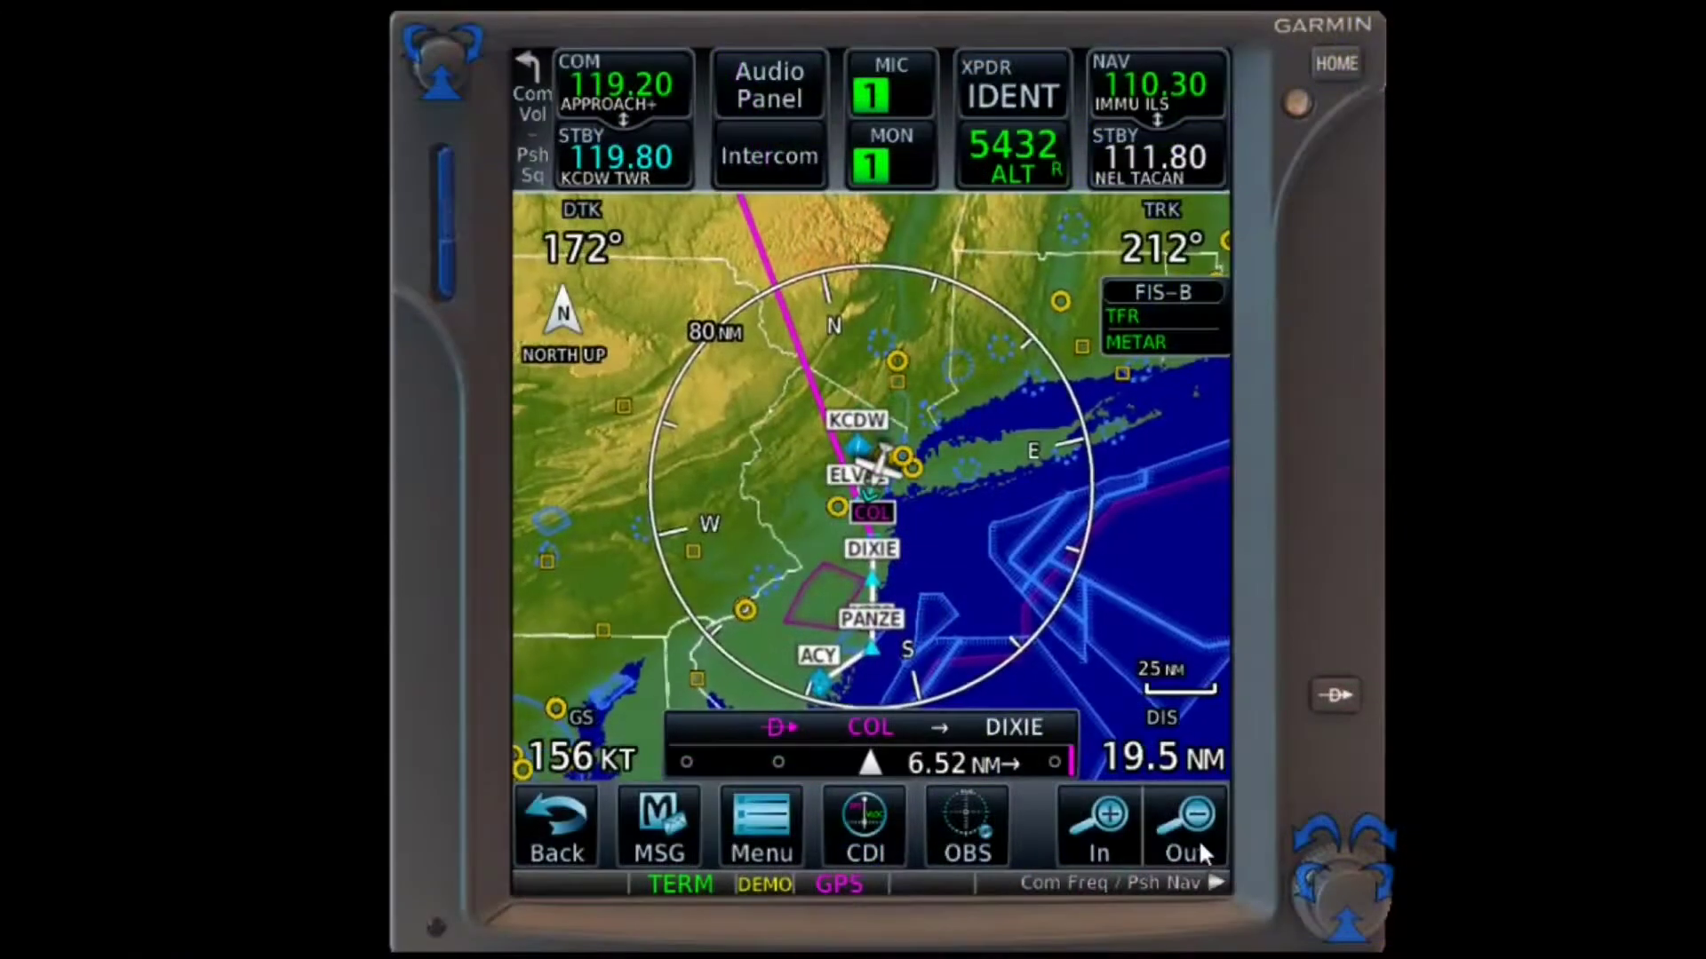
click(1199, 844)
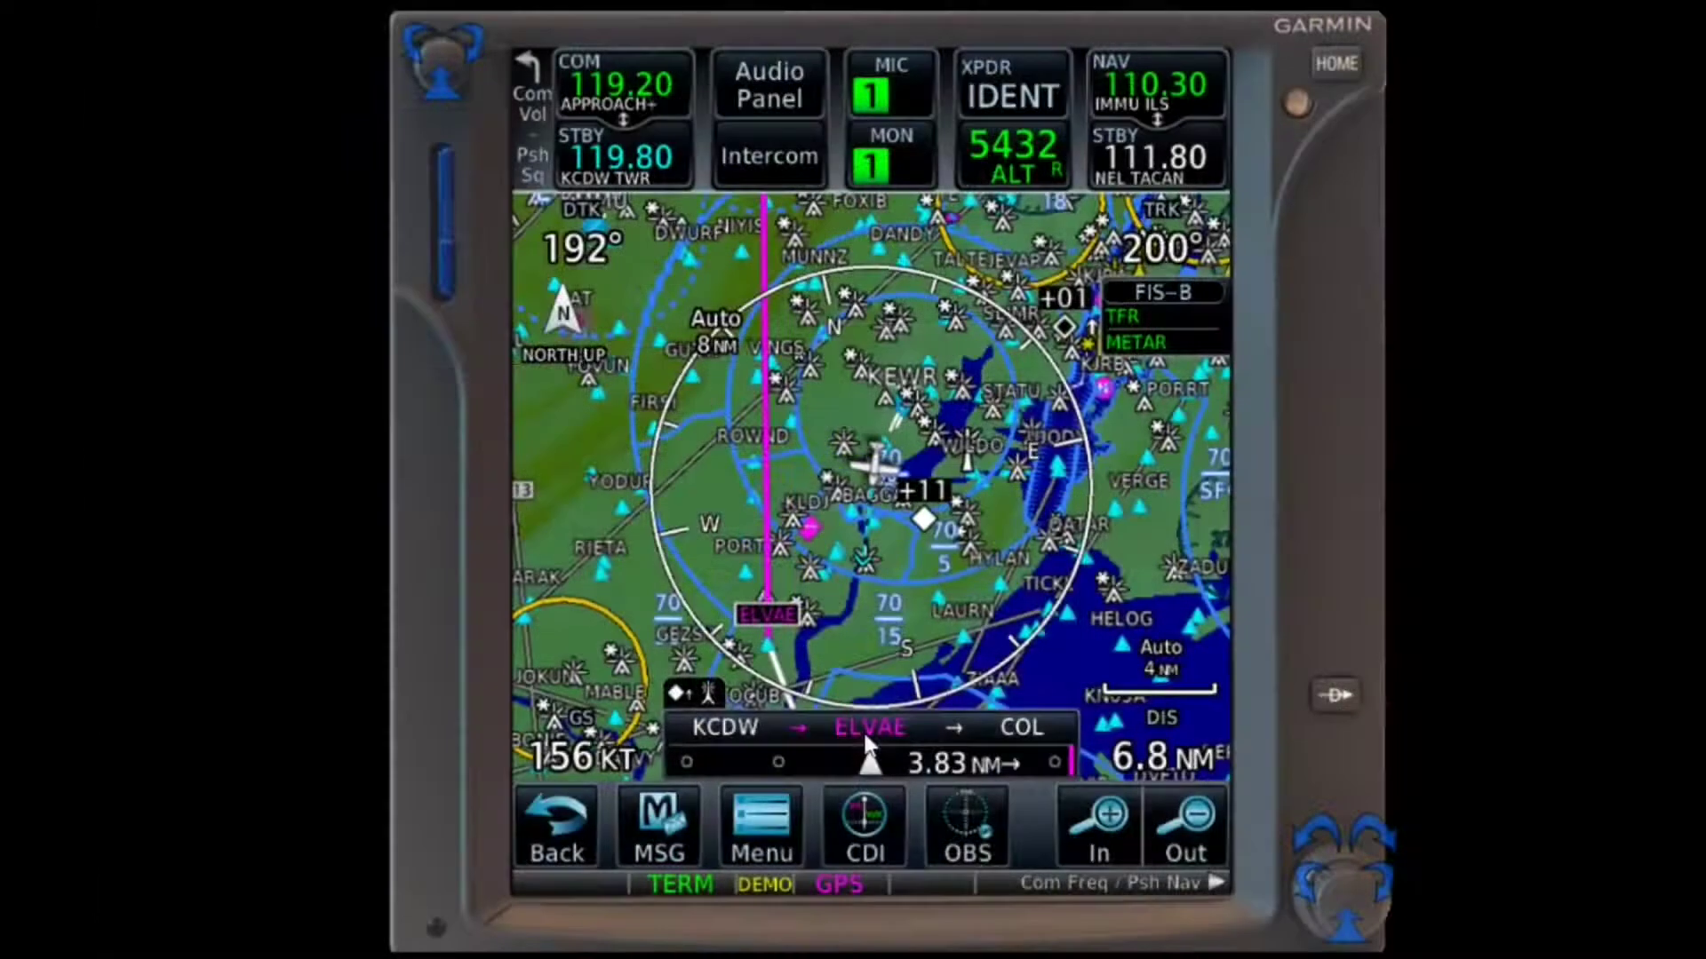
- Open the Active Flight Plan page from the map's flight plan strip
click(862, 729)
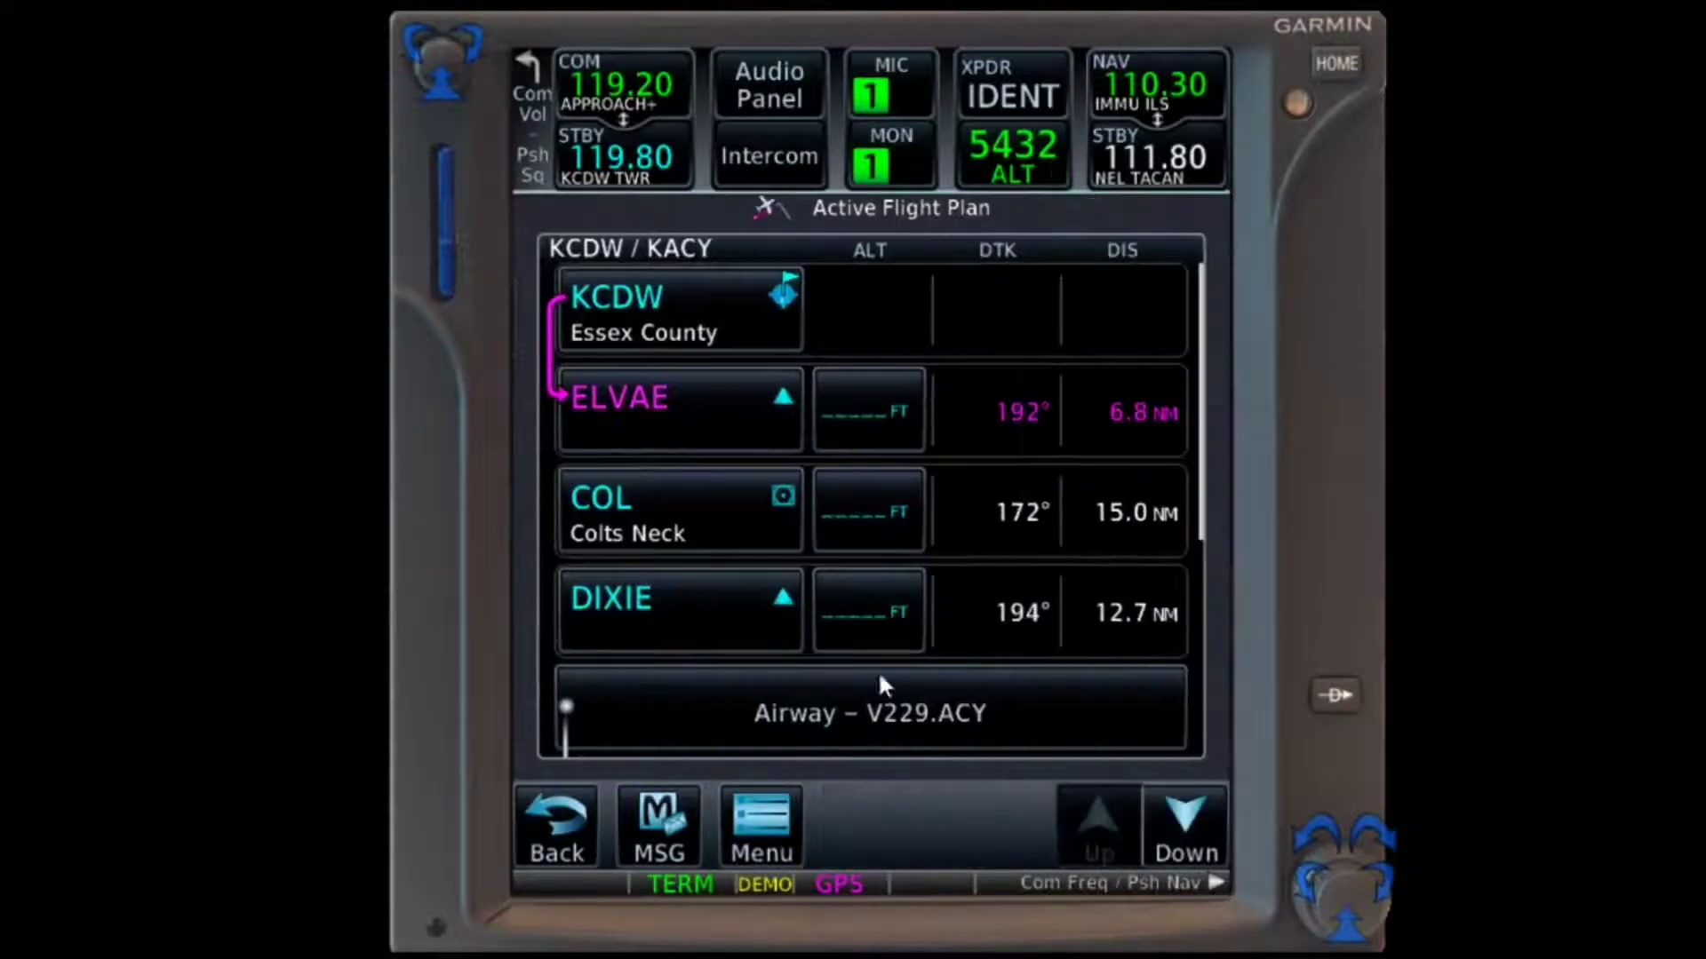
- Activate the ELVAE to COL leg from COL's waypoint options and confirm it
click(718, 511)
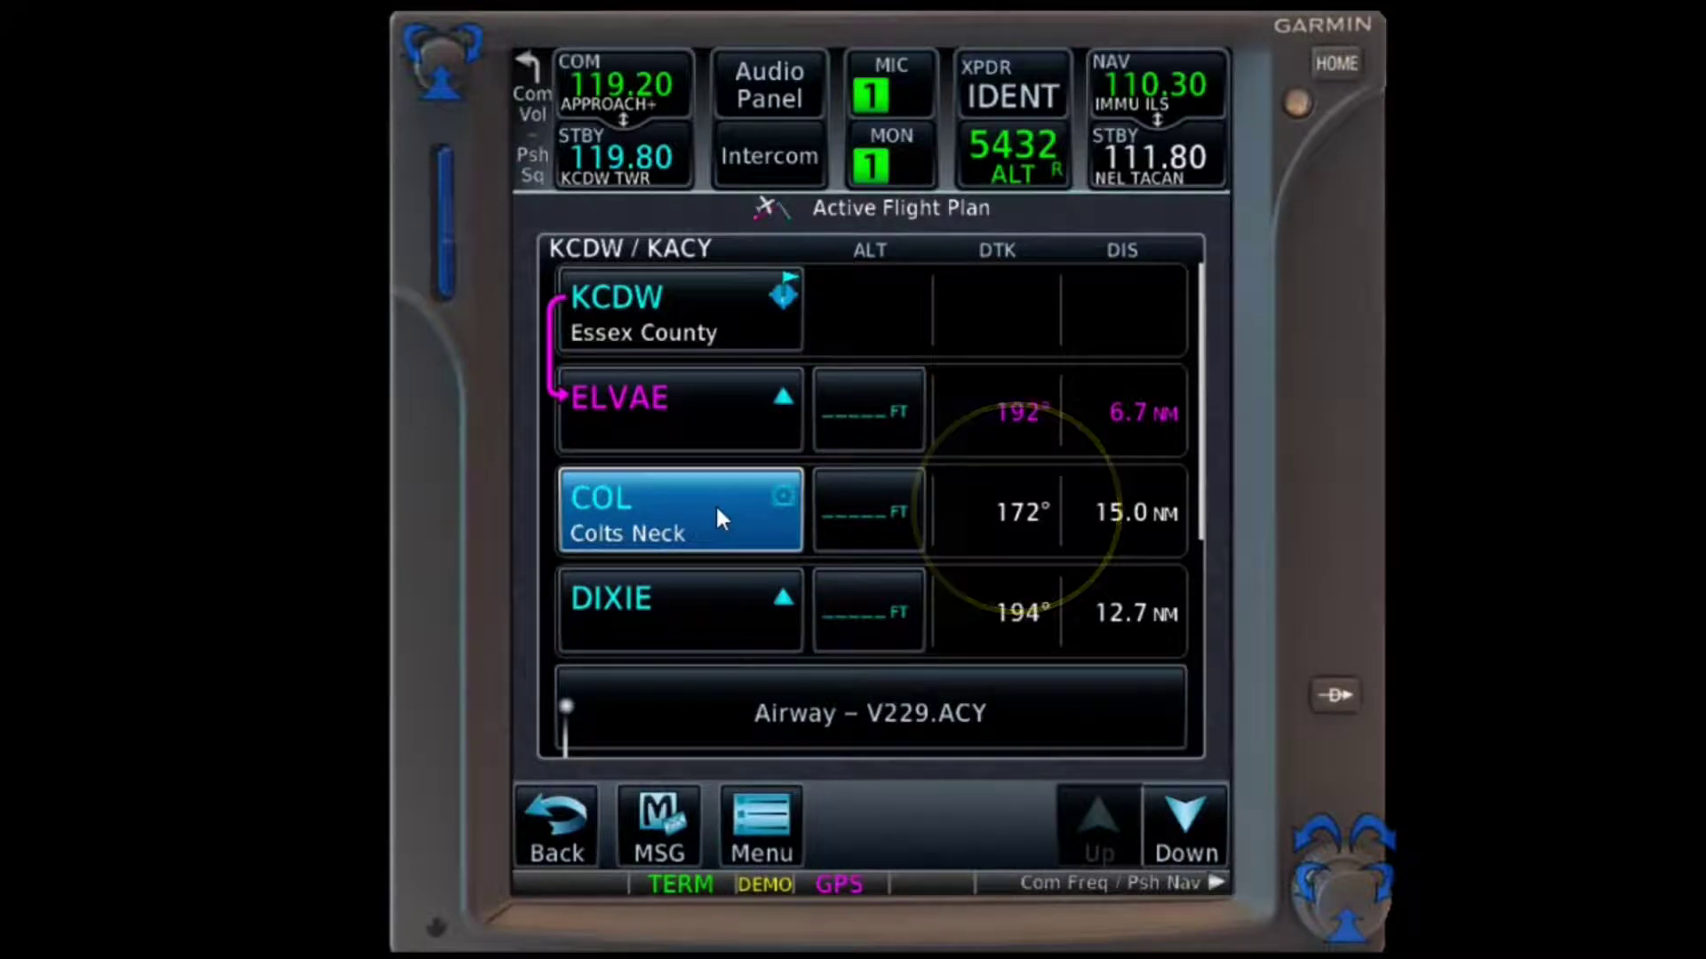
click(716, 504)
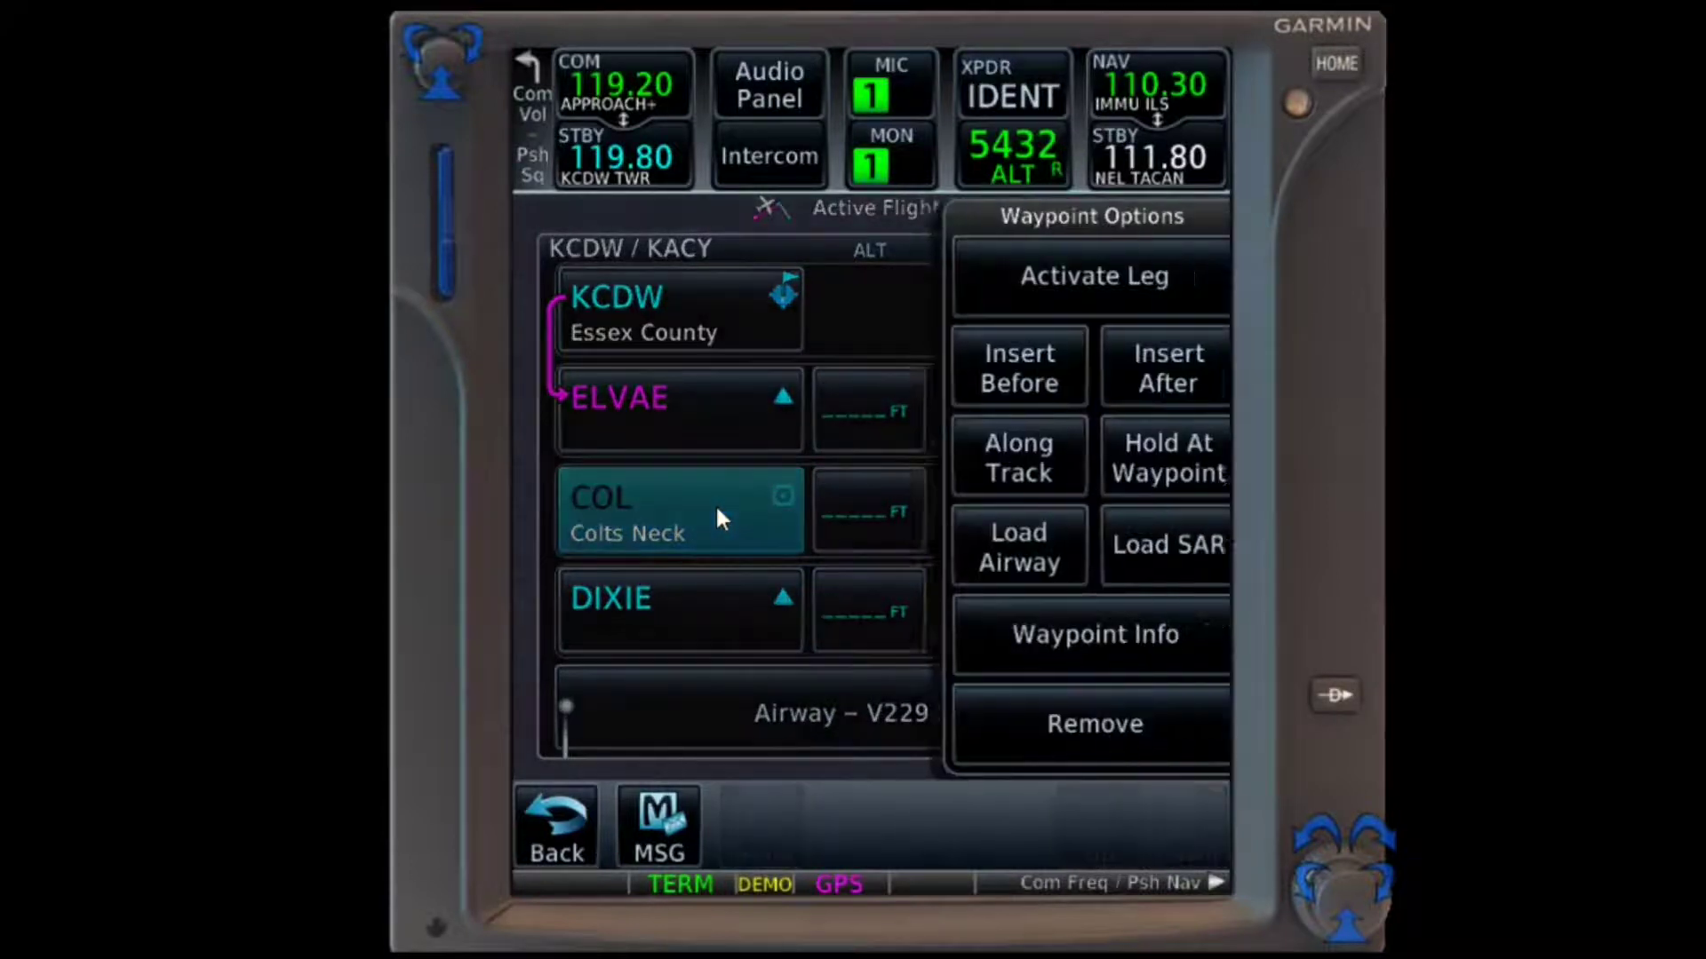
click(1082, 278)
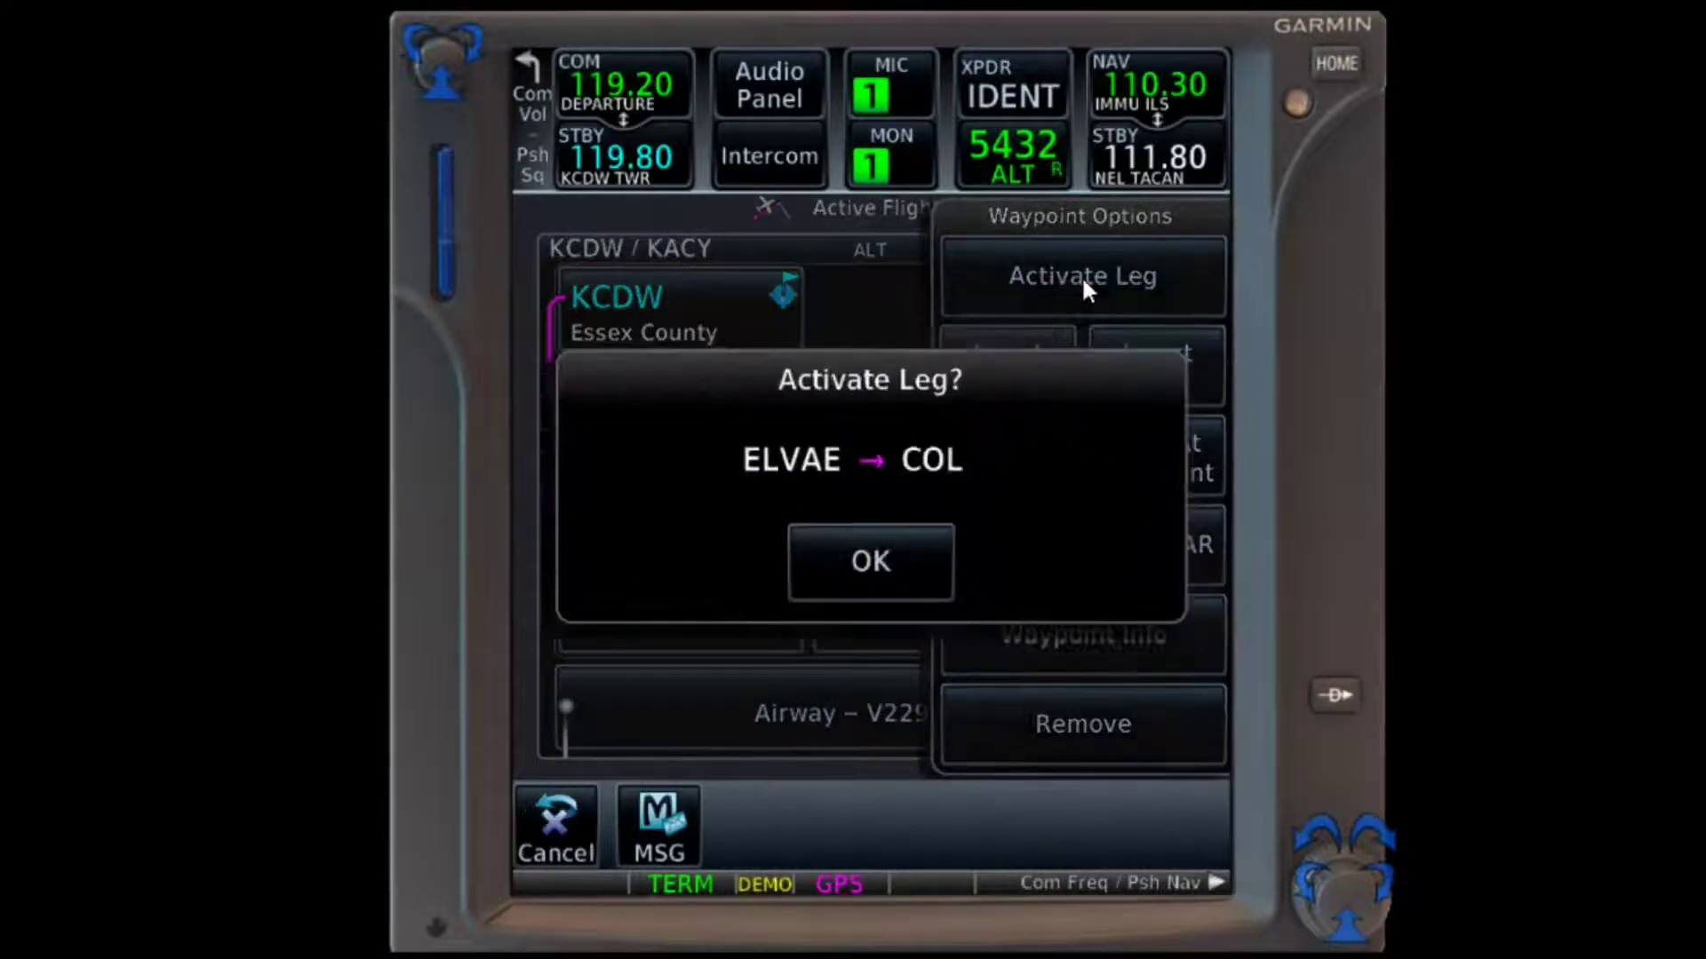
click(856, 556)
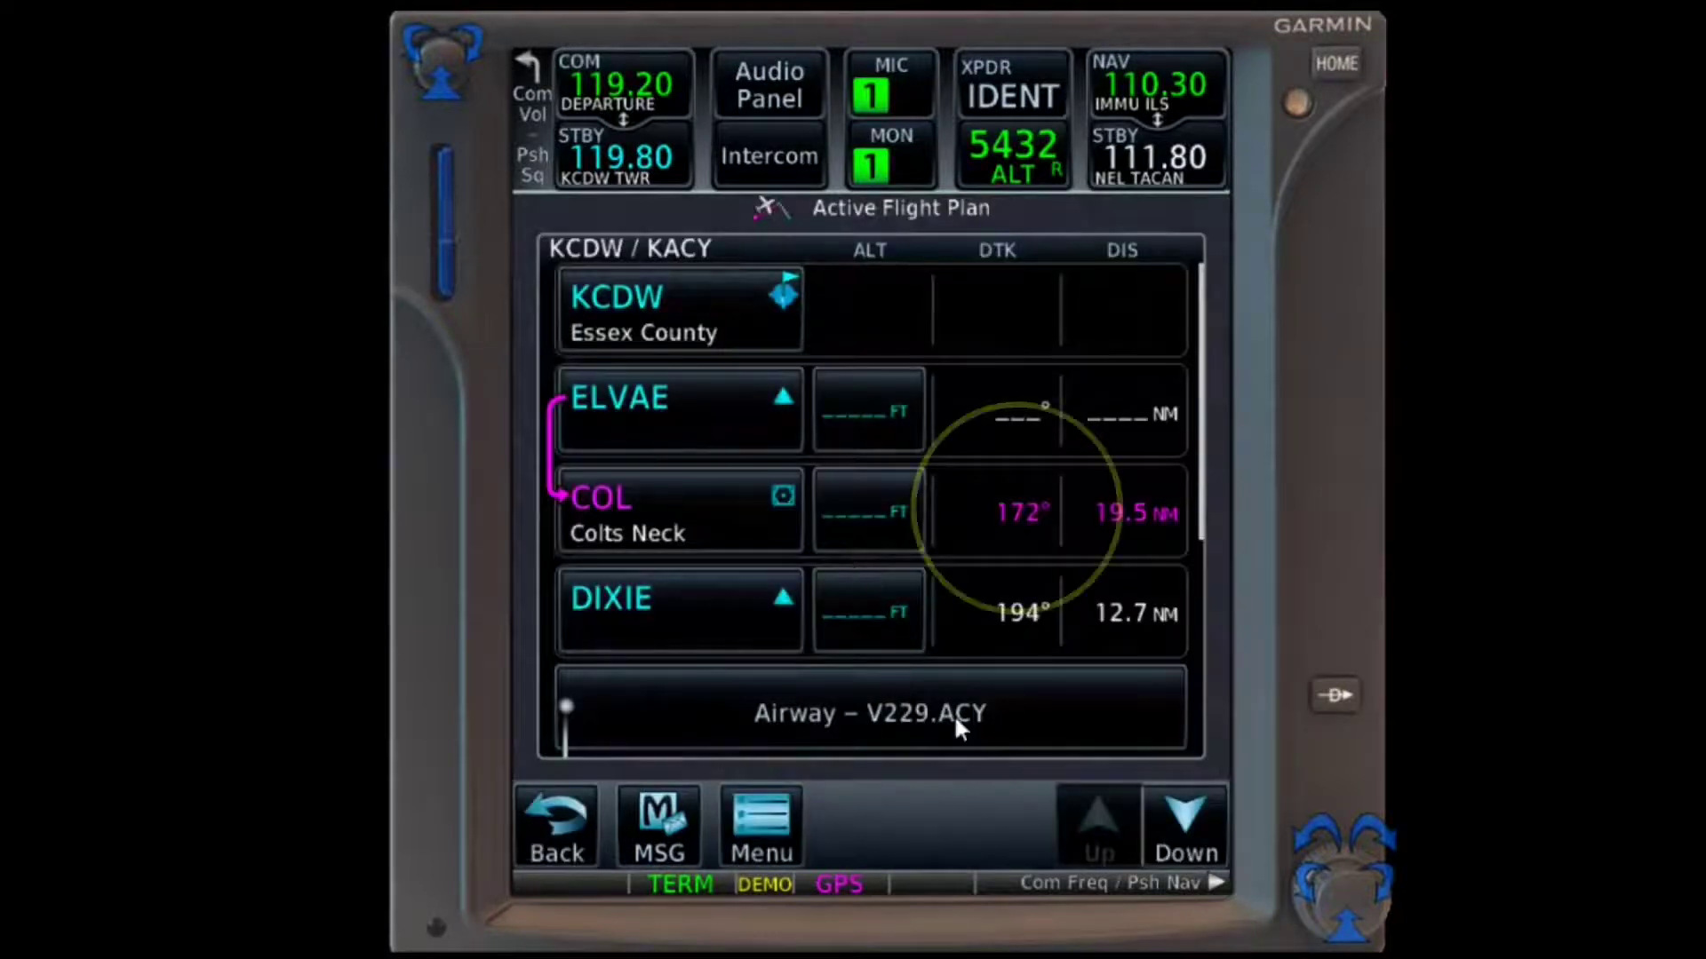
- Return to the main map page showing the KCDW to ELVAE leg on 192°
click(1324, 66)
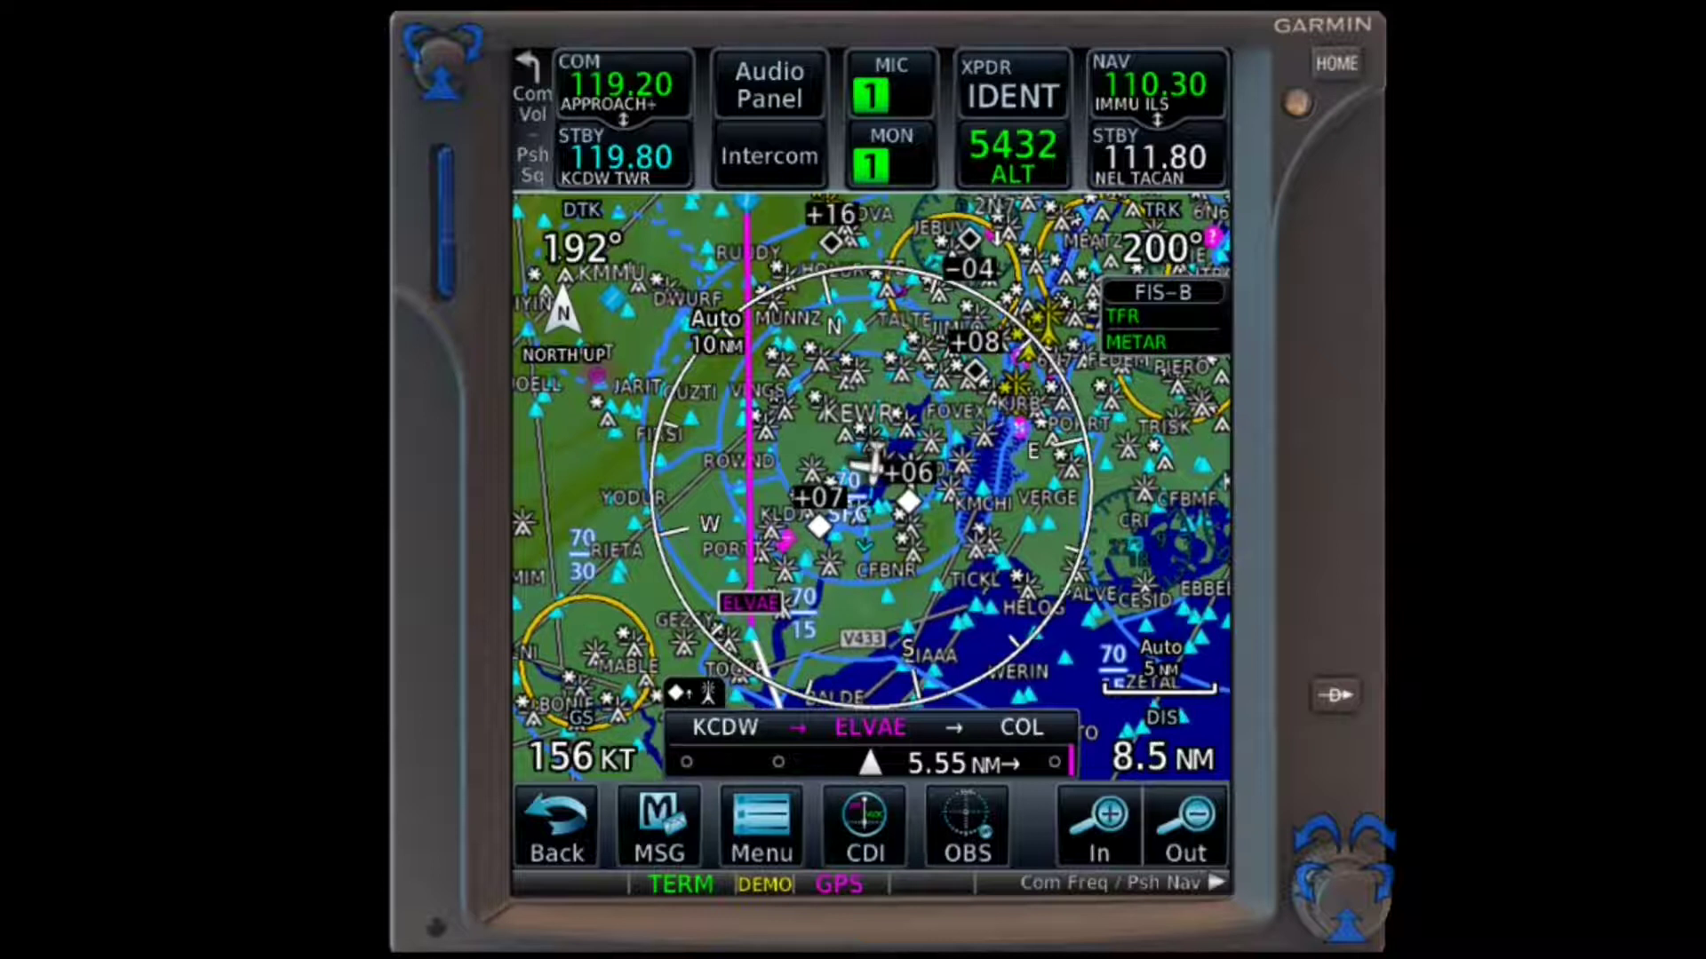
- Pick COL from the flight plan as the Direct-To waypoint, set Course To 170°, and activate
click(1336, 696)
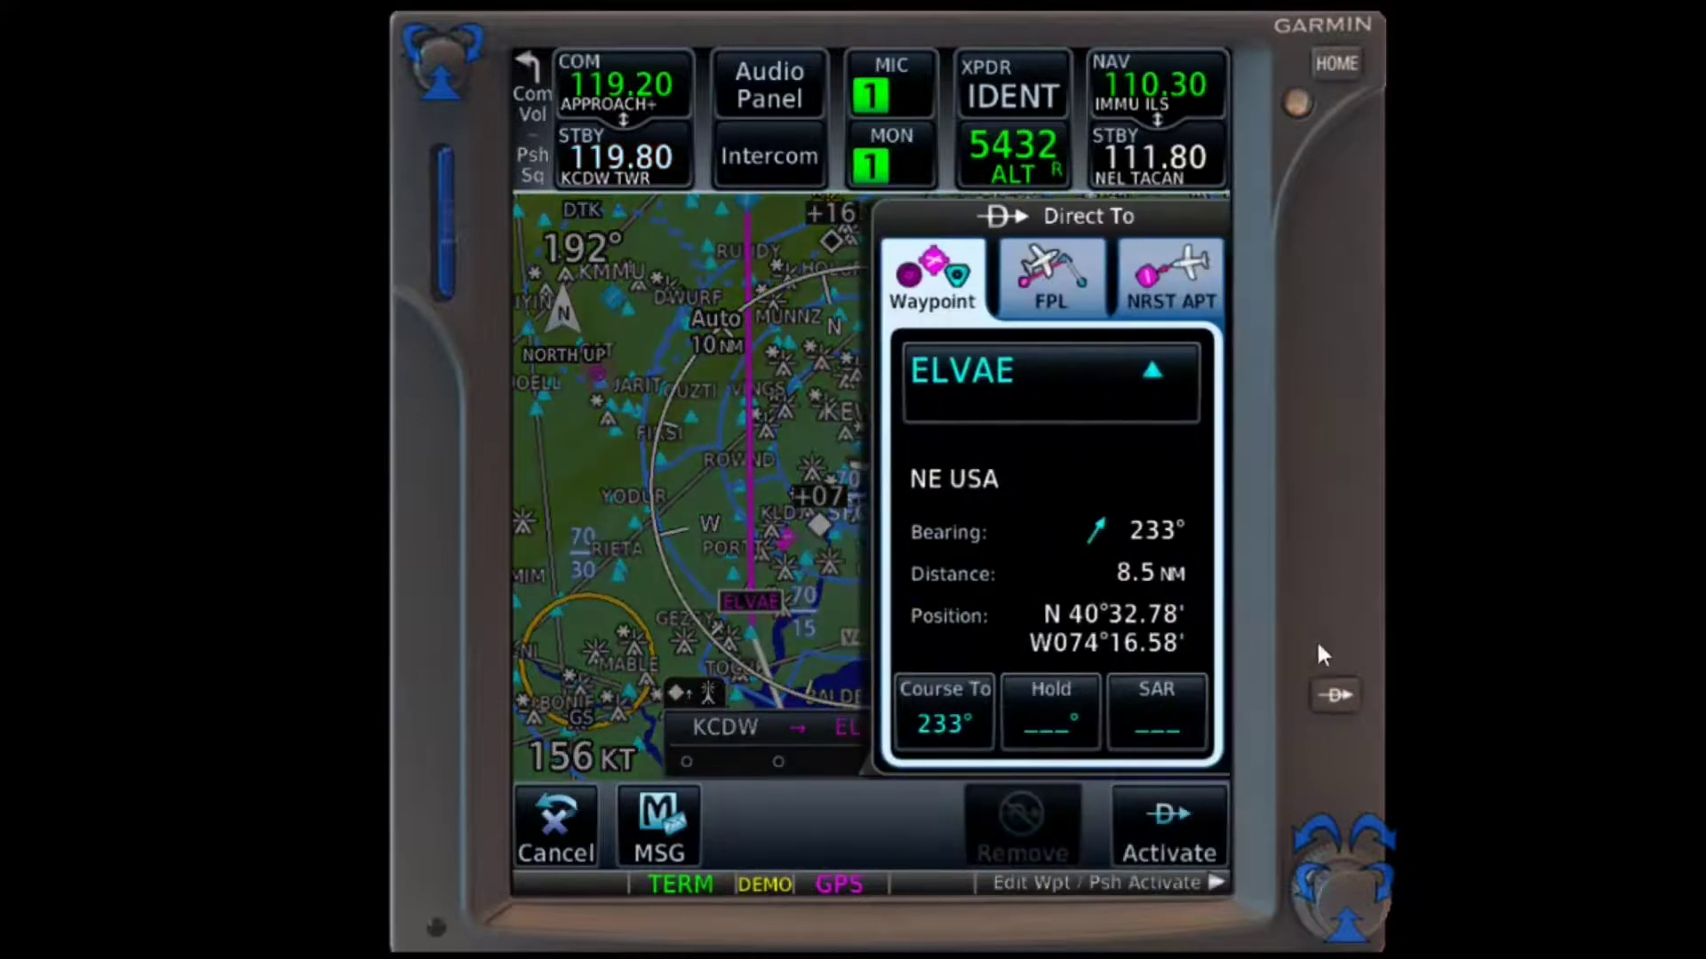
click(1069, 284)
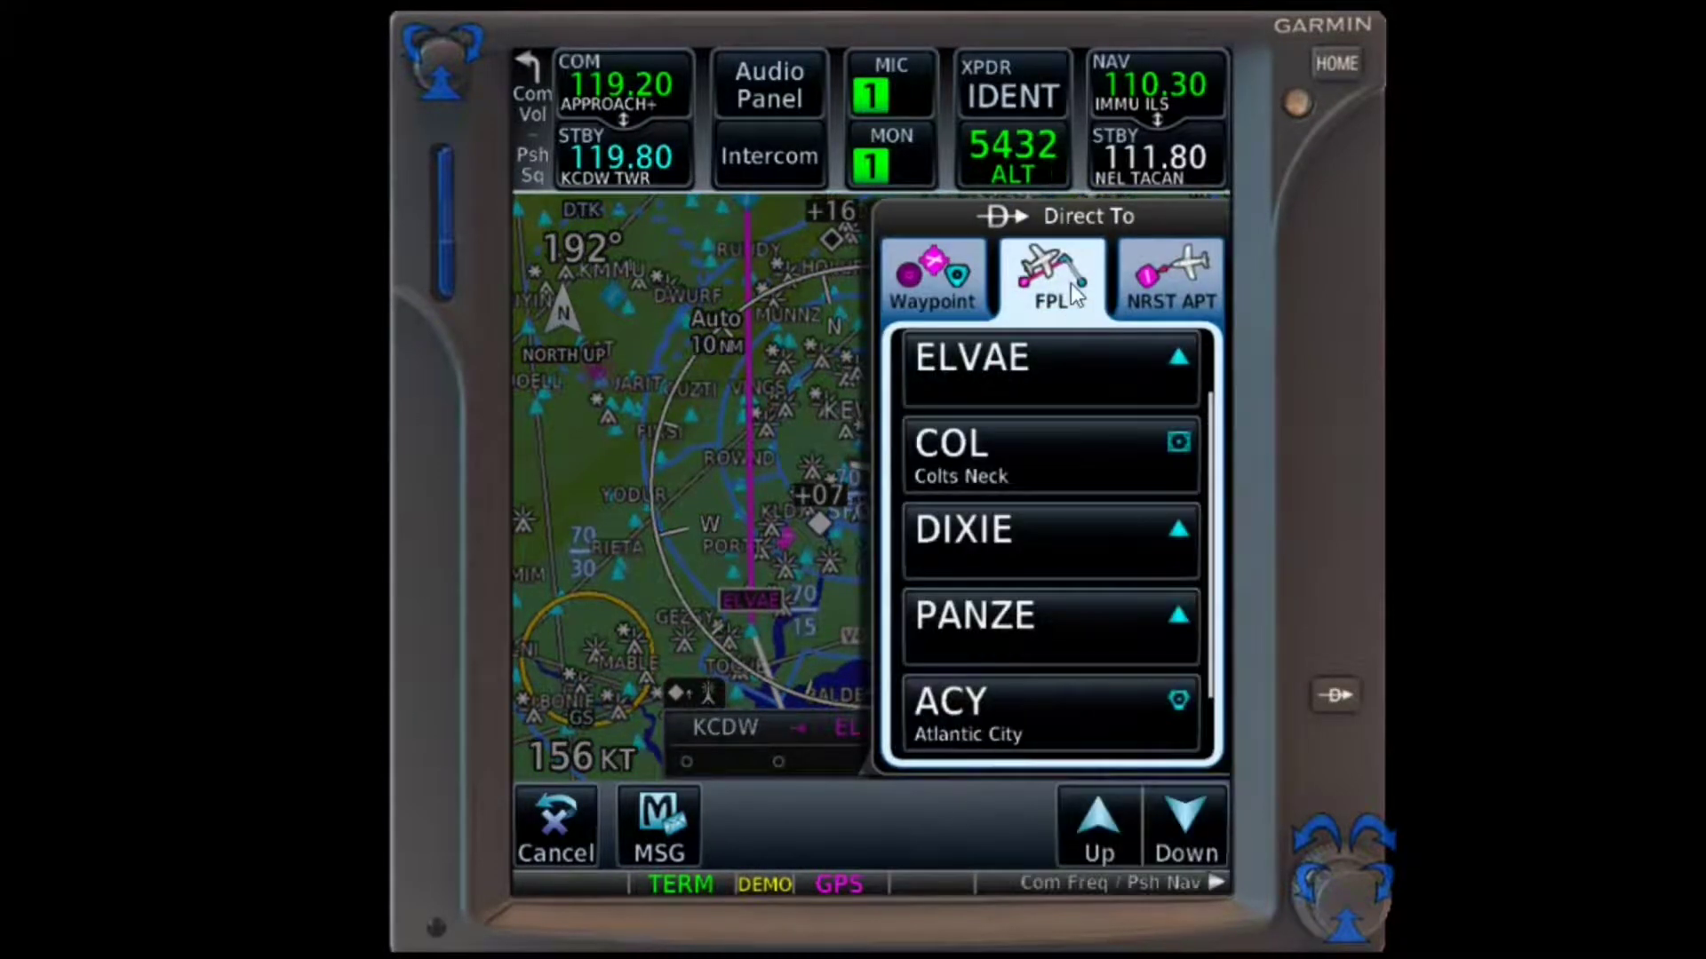
click(1024, 456)
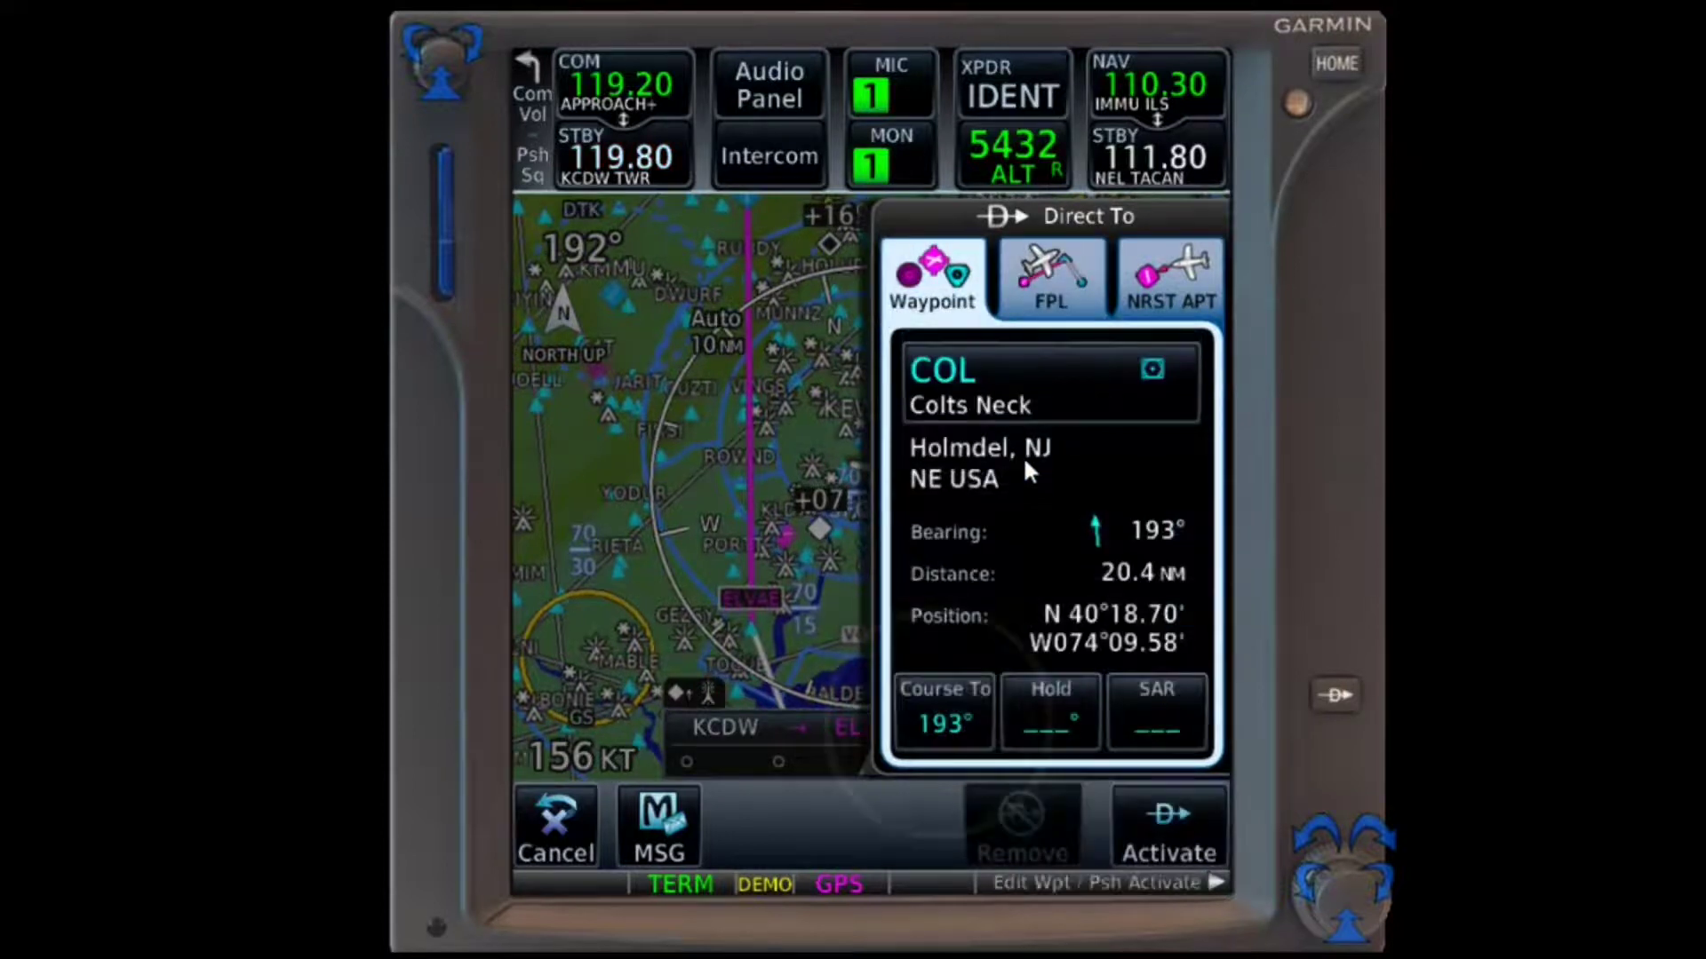
click(947, 716)
click(764, 348)
click(780, 562)
click(880, 677)
click(1162, 835)
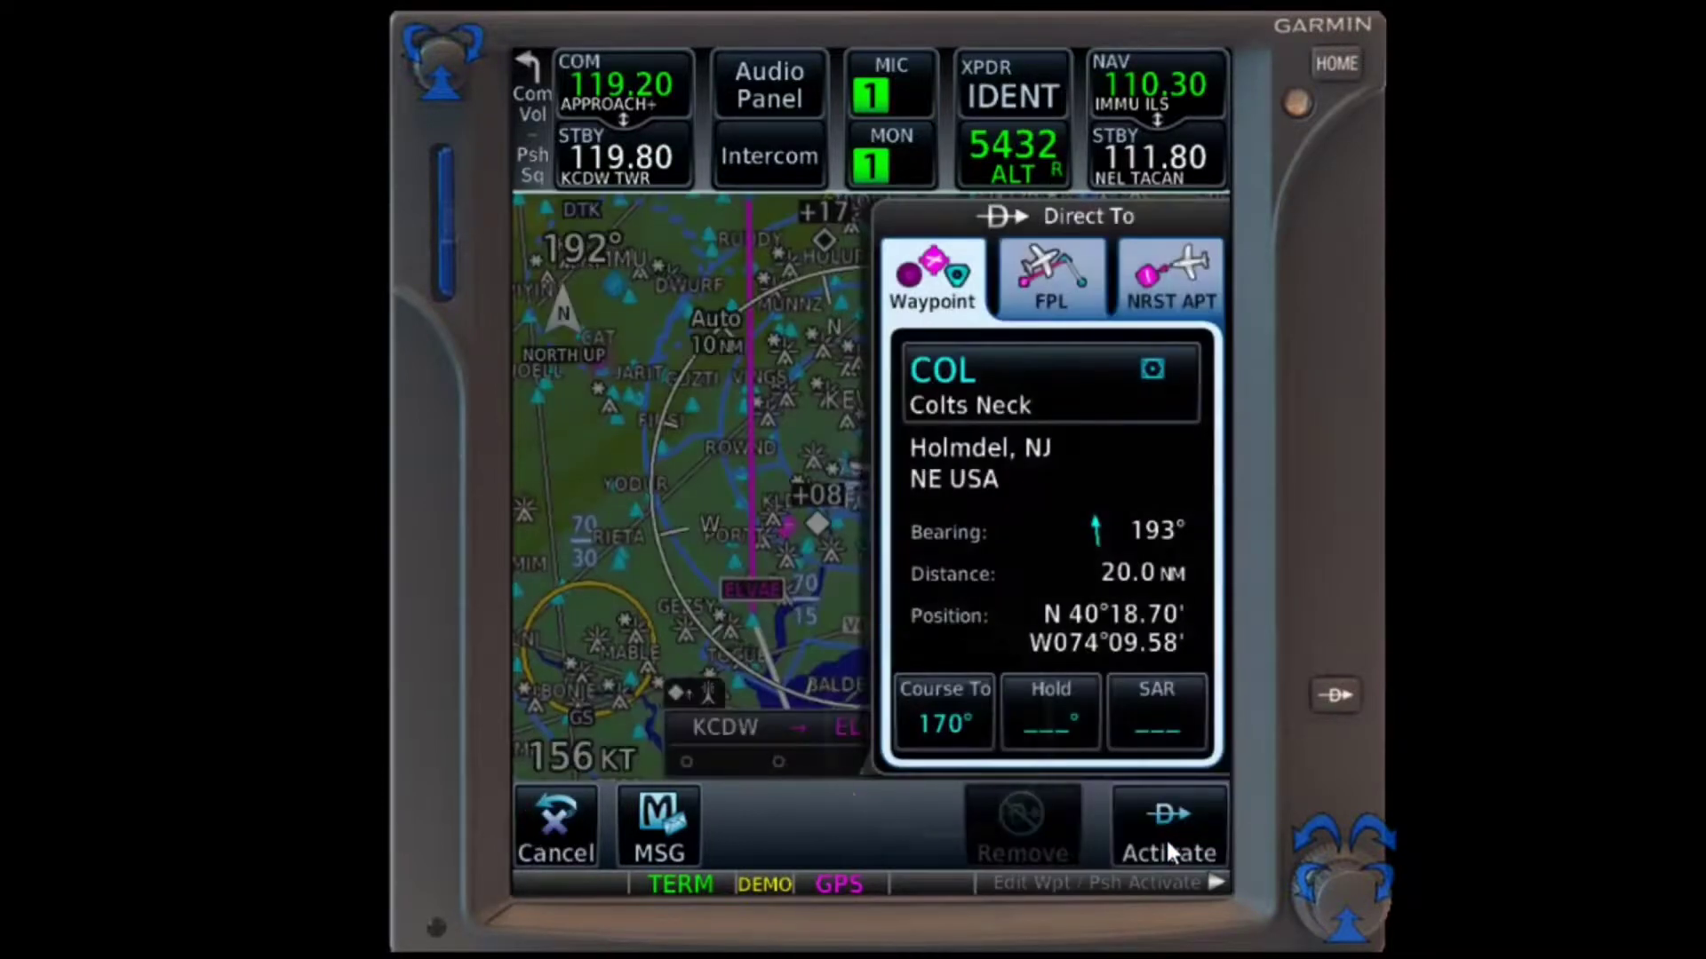
click(1174, 833)
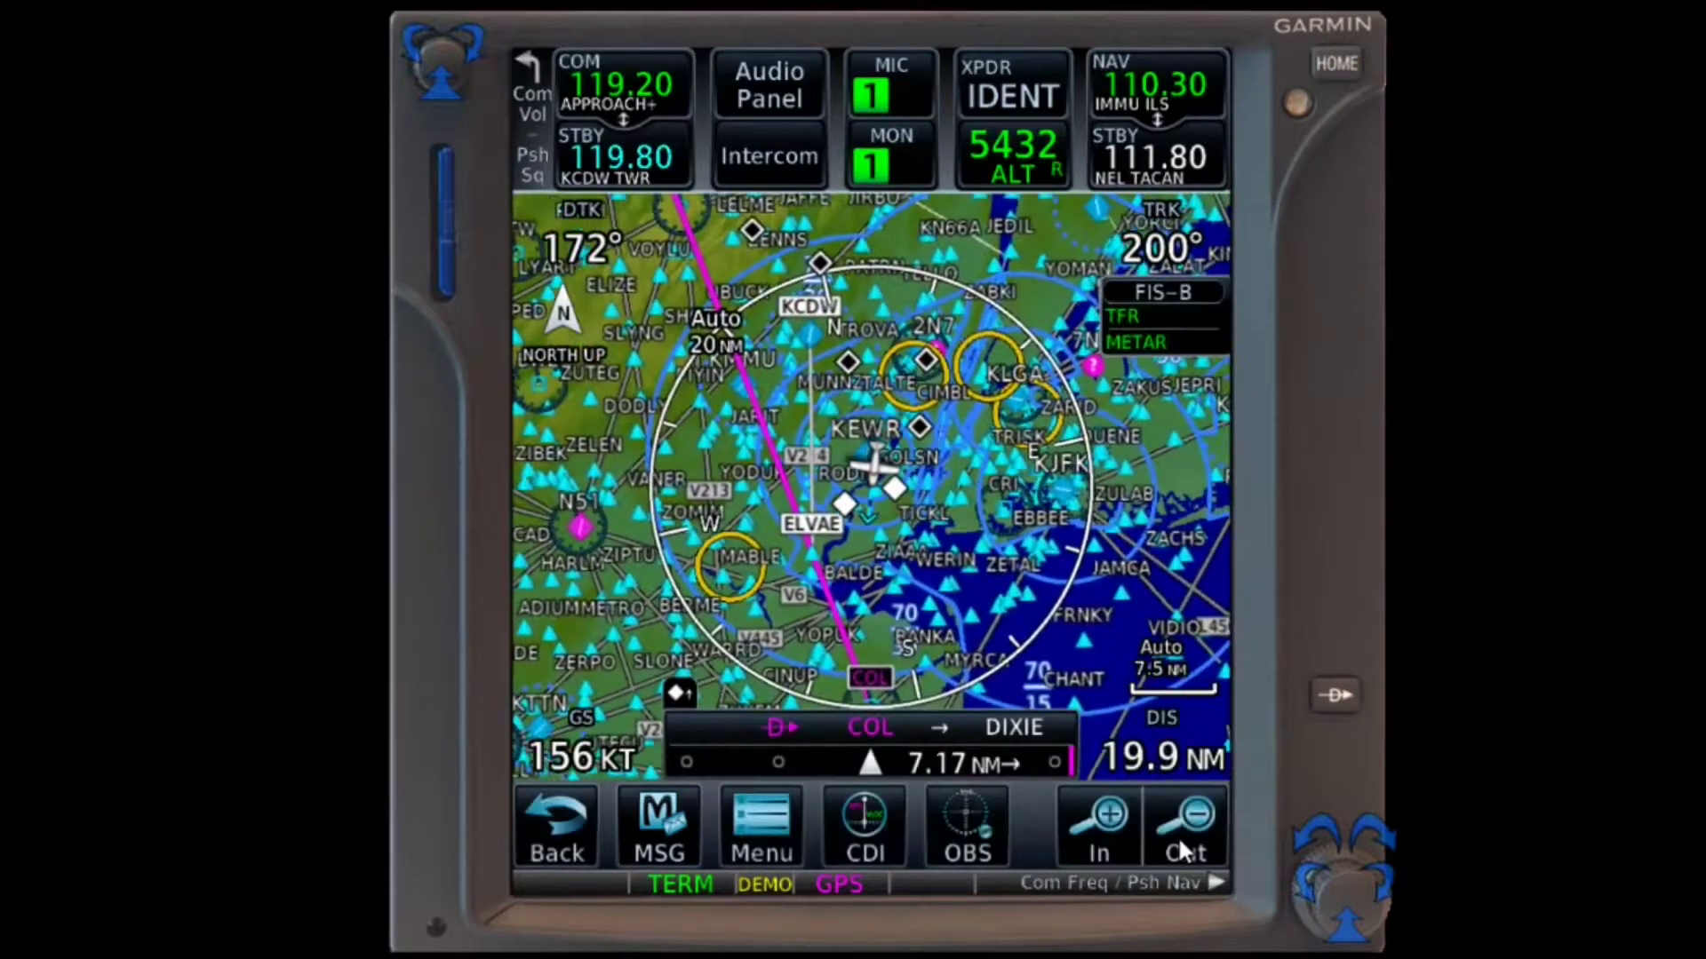